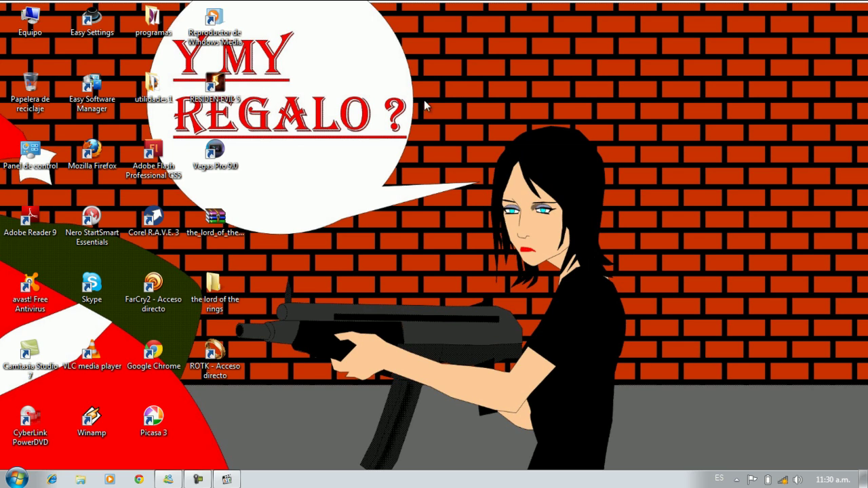
left_click_drag(412, 114, 705, 305)
left_click(199, 479)
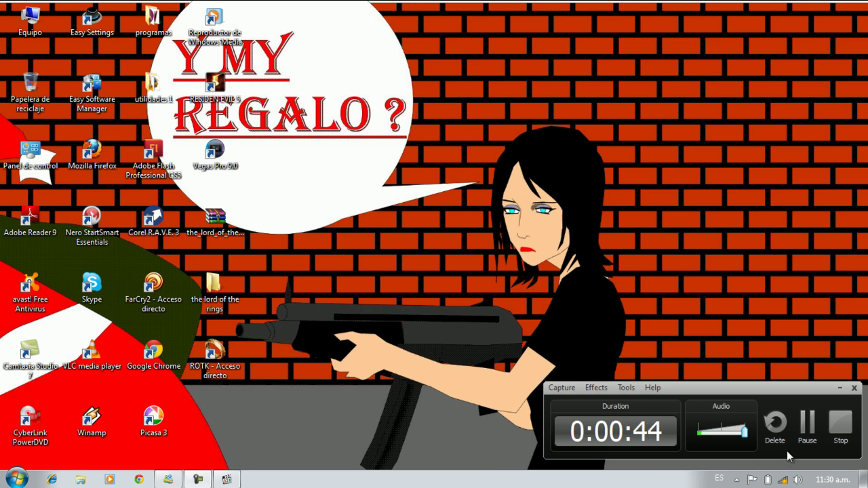
left_click(810, 429)
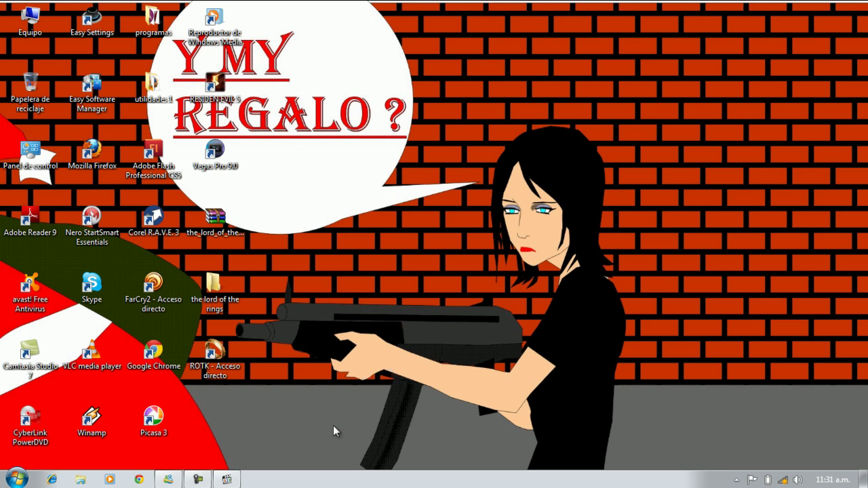
left_click_drag(334, 383, 623, 190)
left_click_drag(330, 392, 753, 85)
left_click_drag(344, 386, 639, 184)
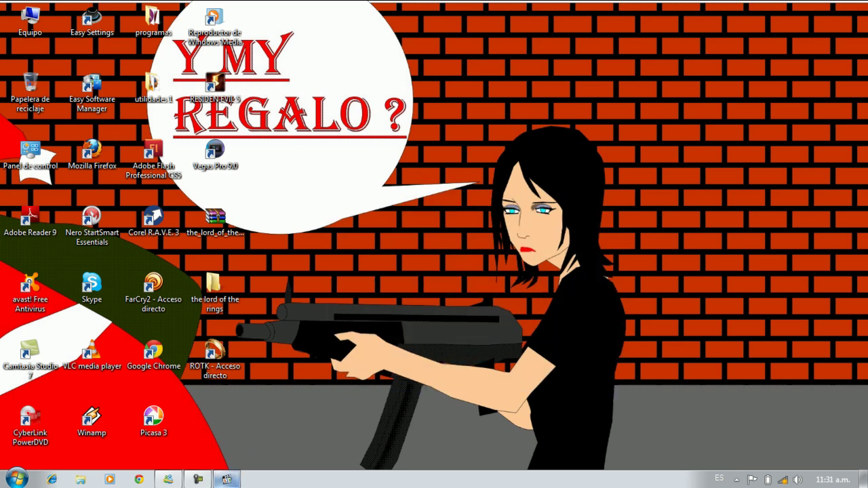
left_click(204, 480)
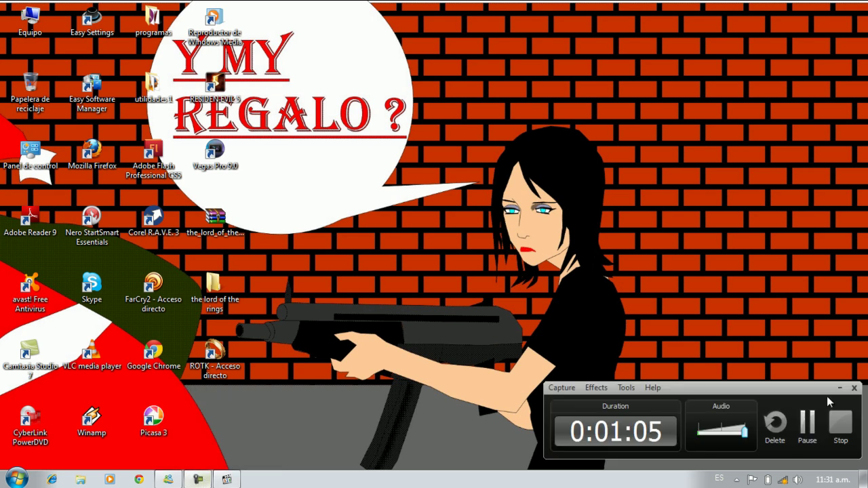
left_click(809, 428)
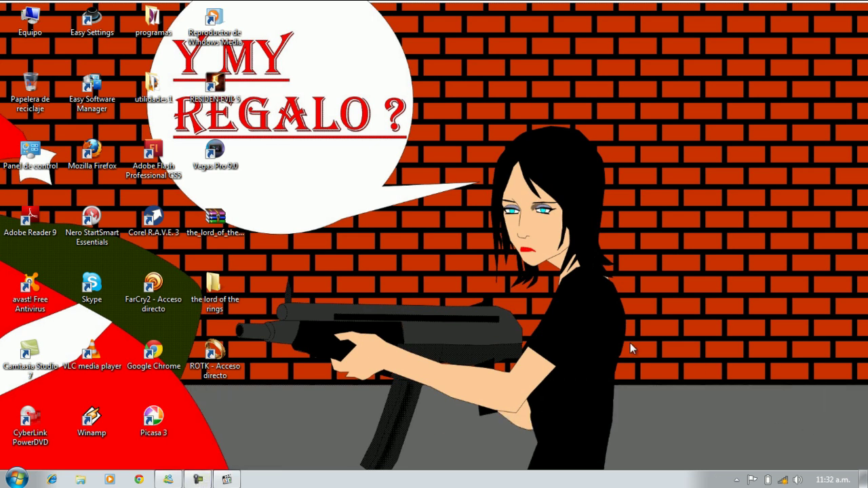
left_click_drag(423, 332, 763, 94)
Launch Corel R.A.V.E. 3 and start a new movie from the default template
double_click(143, 233)
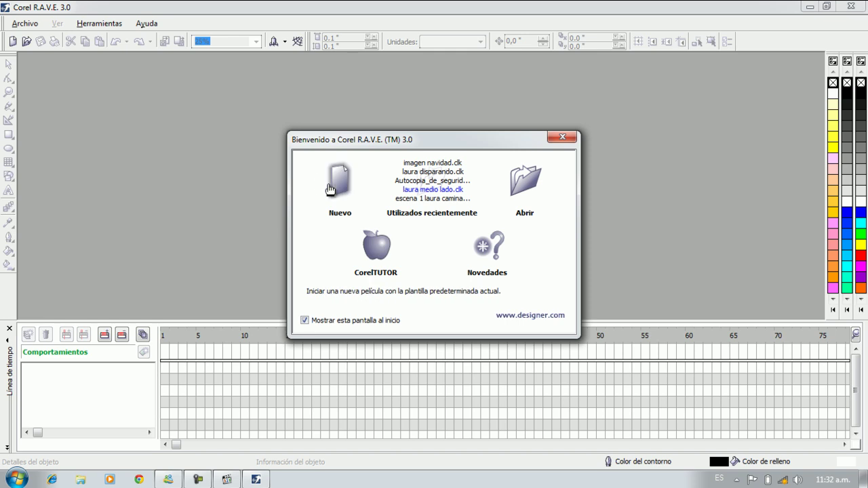
left_click(324, 188)
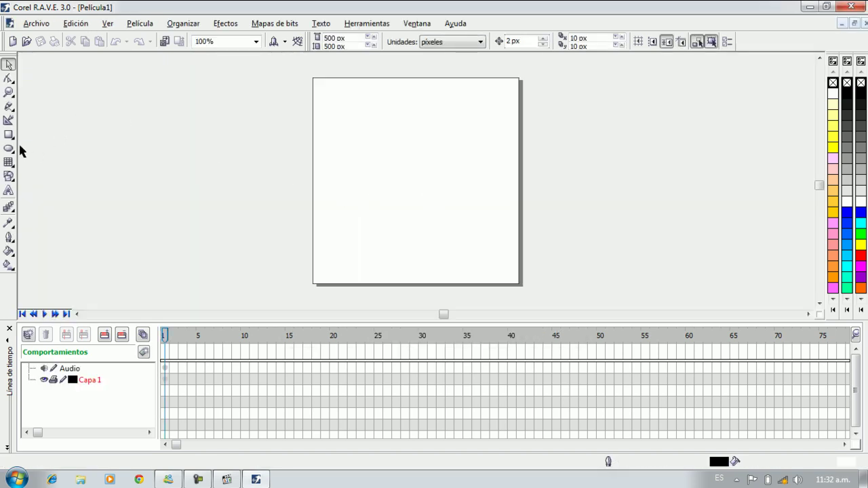
Draw a circle about 340 px in diameter on the upper part of the page
left_click(8, 148)
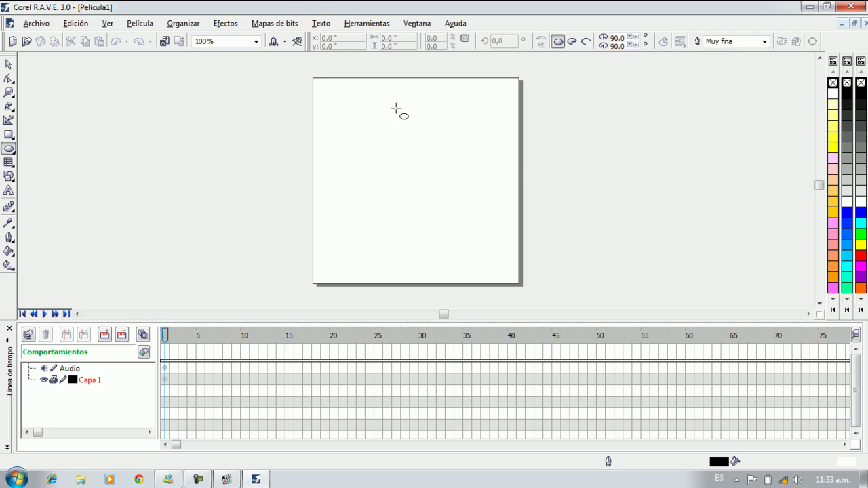
left_click_drag(340, 91, 491, 214)
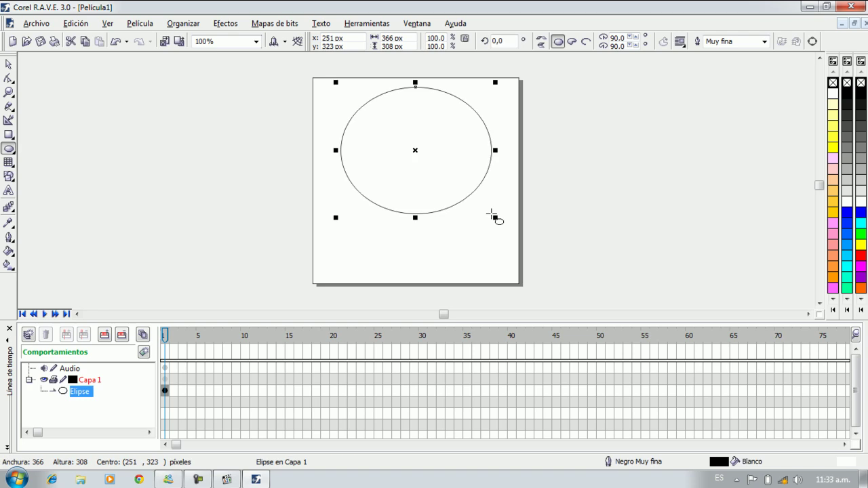
key("Delete")
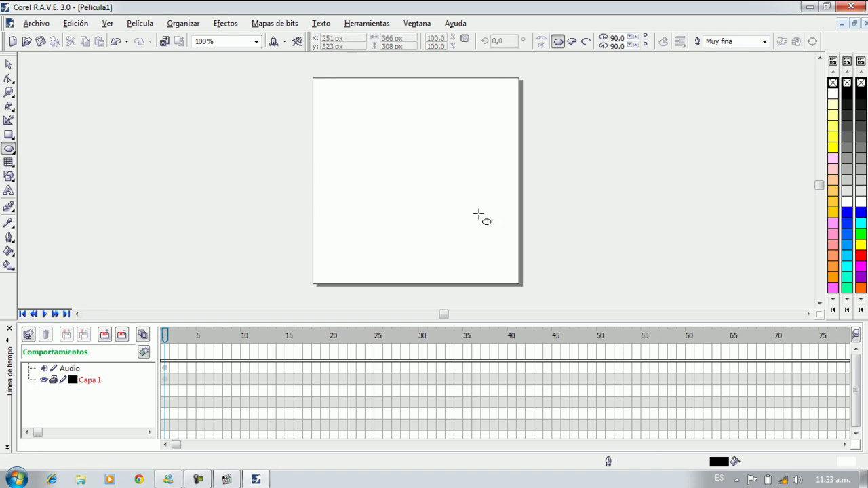
left_click_drag(372, 92, 465, 233)
key("space")
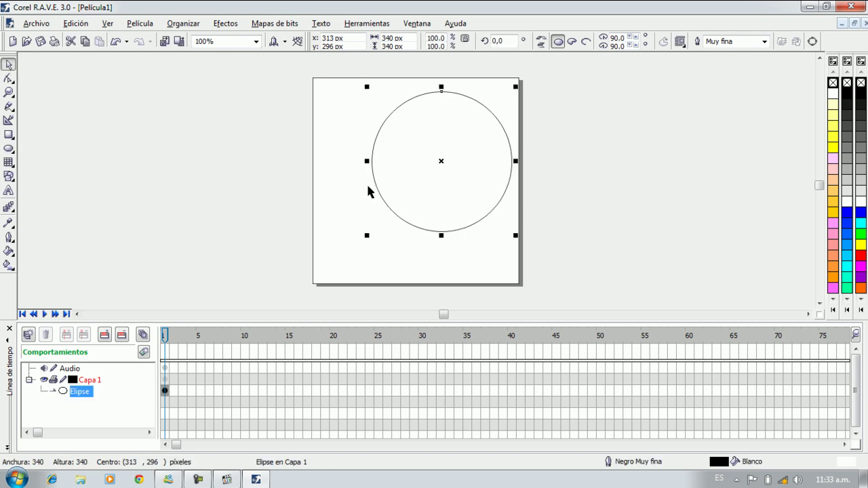
Move the circle left until its centre is at about x 258 px, near the middle of the page
key("Left")
key("Left")
key("Left")
key("Left")
key("Left")
key("Left")
key("Left")
key("Left")
key("Left")
key("Left")
key("Left")
key("Left")
key("Left")
key("Left")
key("Left")
key("Left")
key("Left")
key("Left")
key("Left")
key("Left")
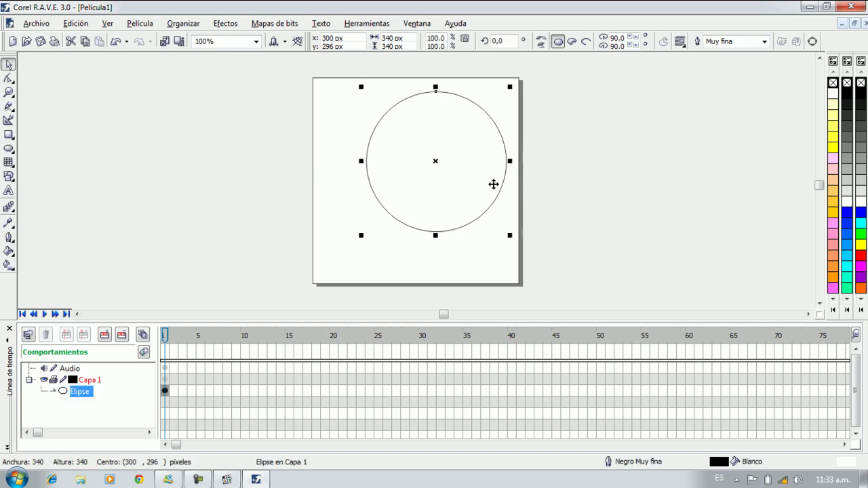
key("Left")
key("Left")
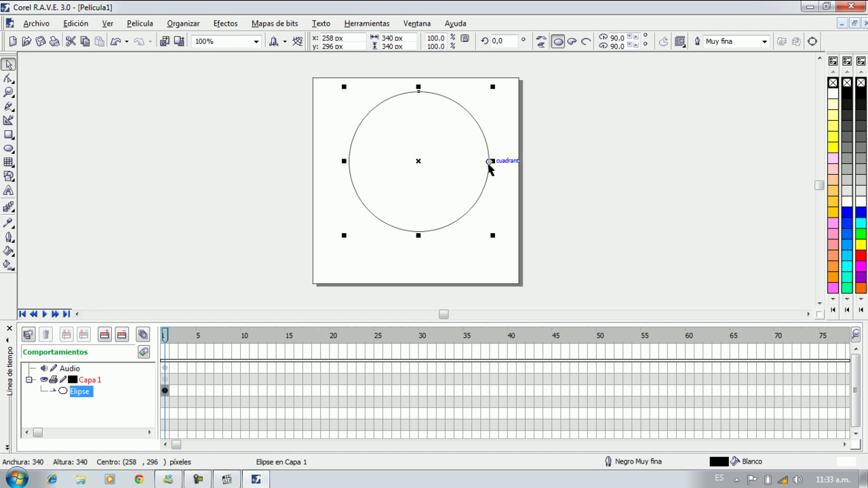
left_click(542, 192)
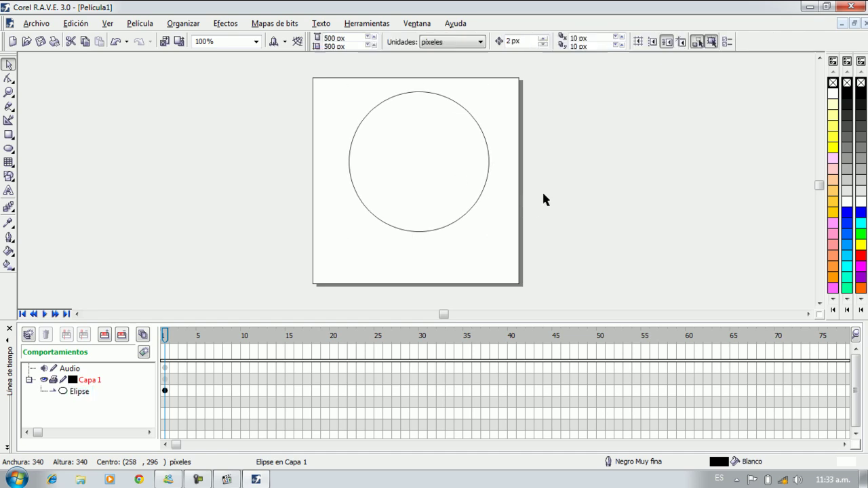
Draw a horizontal guide line about 705 px long through the circle's centre with the Pen tool, extending past both page edges
left_click(12, 113)
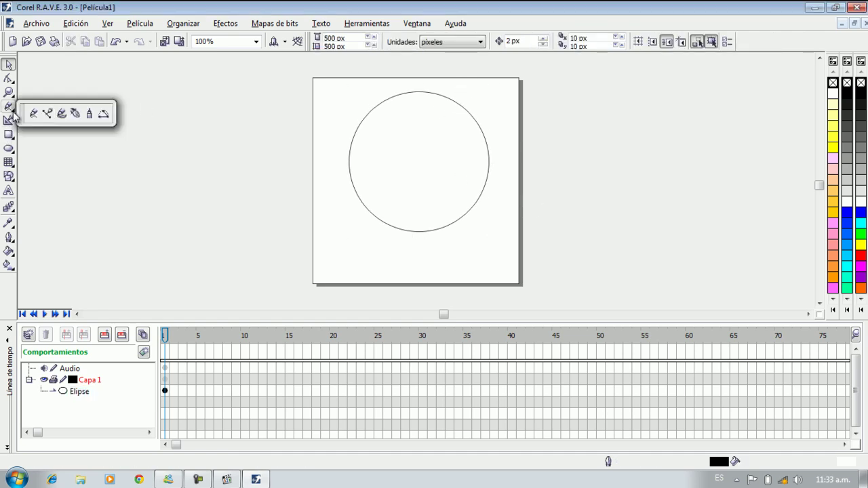
left_click(74, 114)
left_click(285, 160)
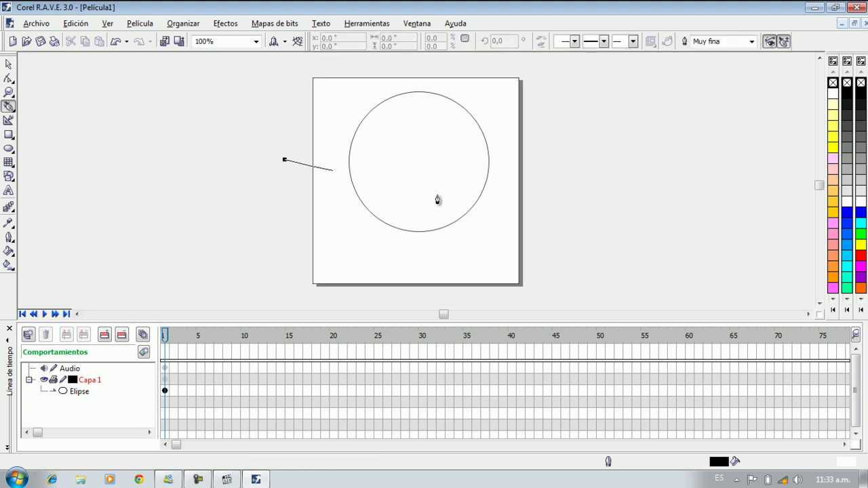
double_click(574, 160)
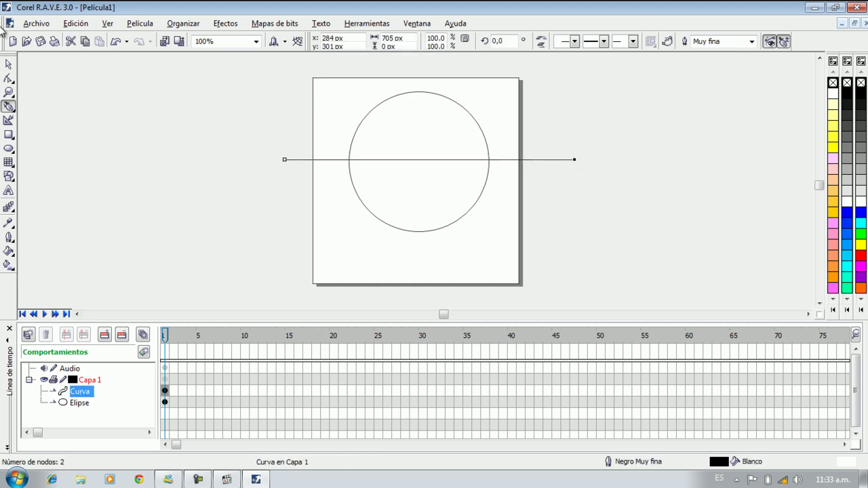
left_click(9, 64)
Draw a vertical guide line about 485 px long through the circle's centre with the Pen tool
left_click(8, 106)
left_click_drag(418, 66, 418, 269)
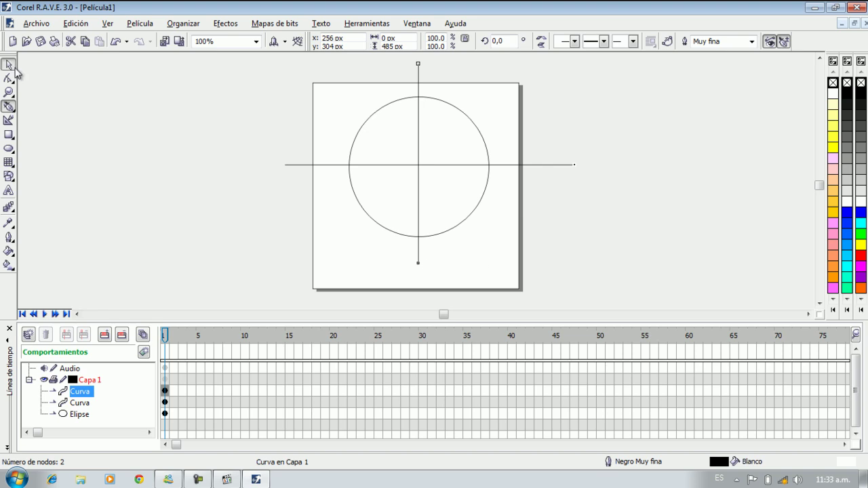
left_click(15, 66)
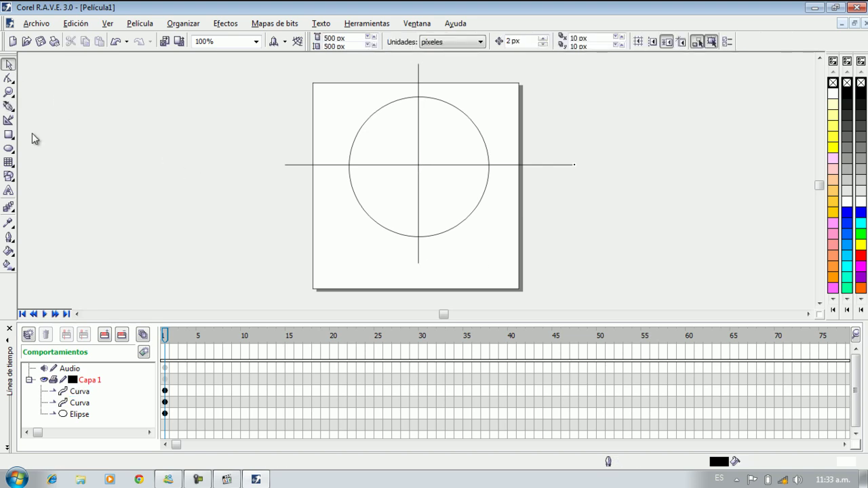
Draw a closed ear shape about 34 by 95 px on the circle's left edge at the horizontal guide with the Pen tool
left_click(8, 106)
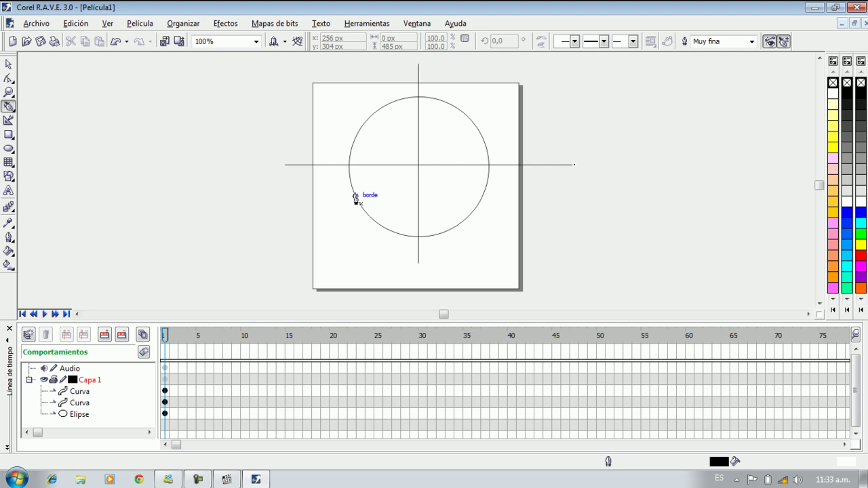
left_click_drag(355, 196, 346, 187)
double_click(346, 180)
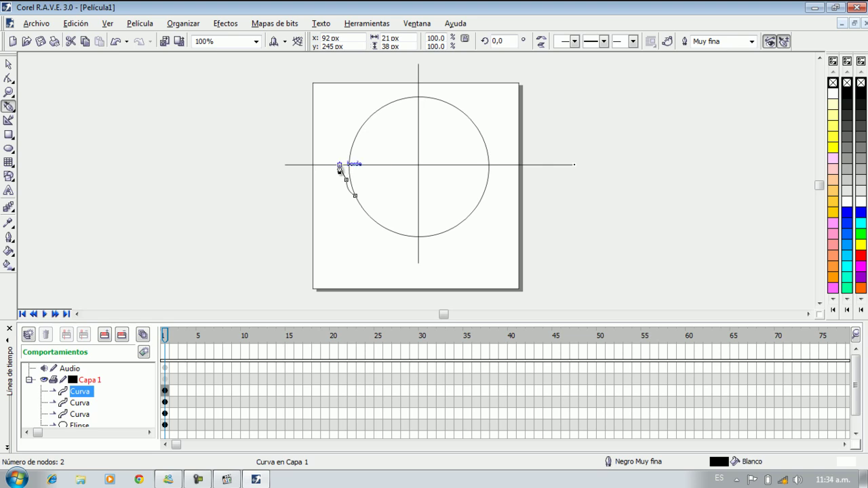
left_click_drag(341, 165, 351, 166)
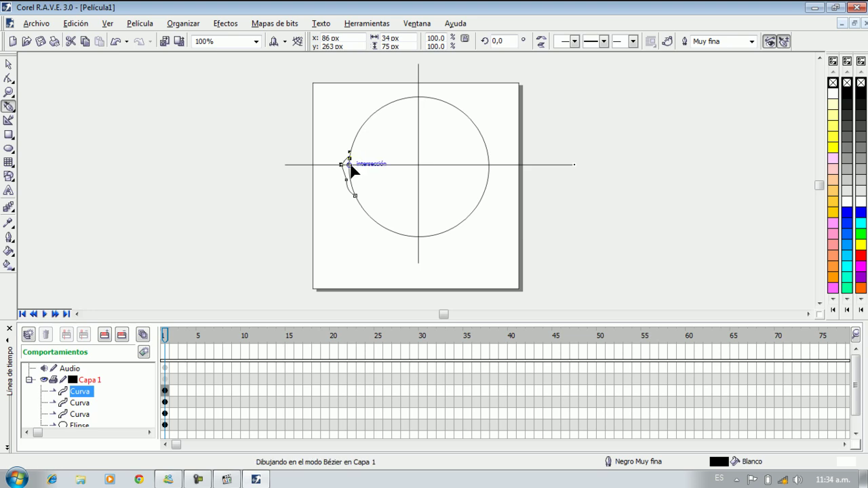
left_click(349, 179)
left_click(356, 195)
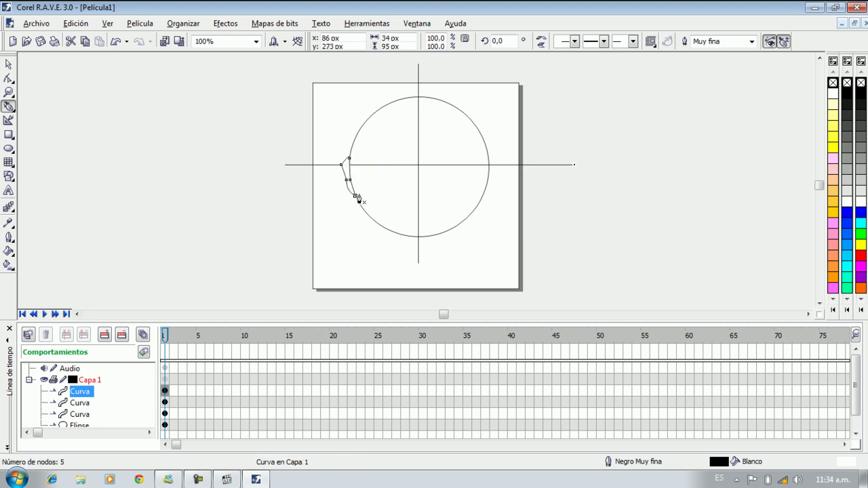
Place a horizontally mirrored copy of the ear against the circle's right edge, centred at about x 428 px
left_click(9, 65)
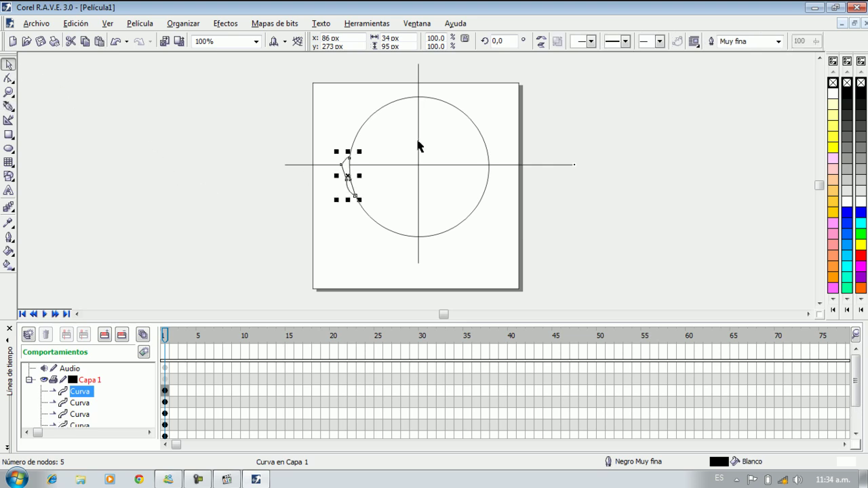
left_click(544, 42)
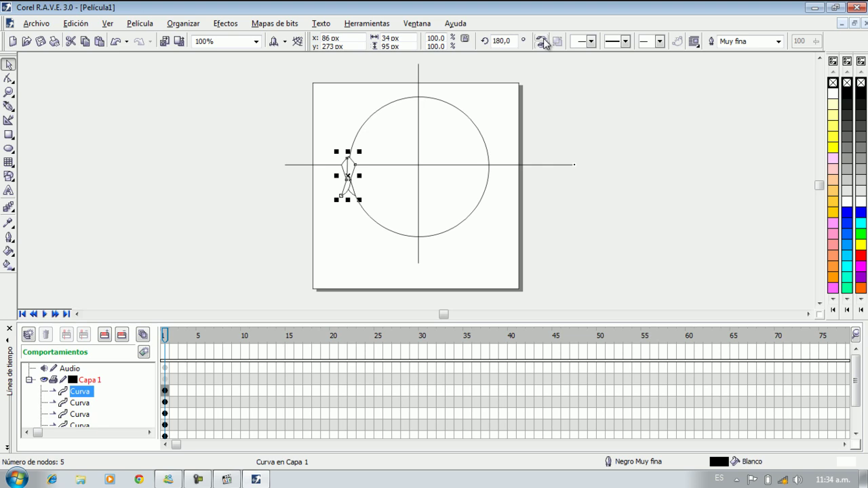
key("Right")
key("Right")
key("Right")
key("Right")
key("Right")
key("Right")
key("Right")
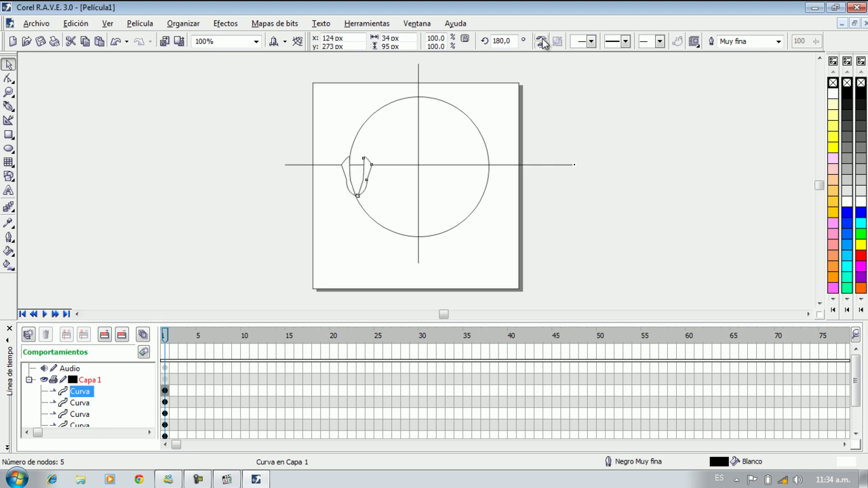
key("Right")
key("Right")
key("Right")
key("Right")
key("Right")
key("Right")
key("Right")
key("Right")
key("Right")
key("Right")
key("Right")
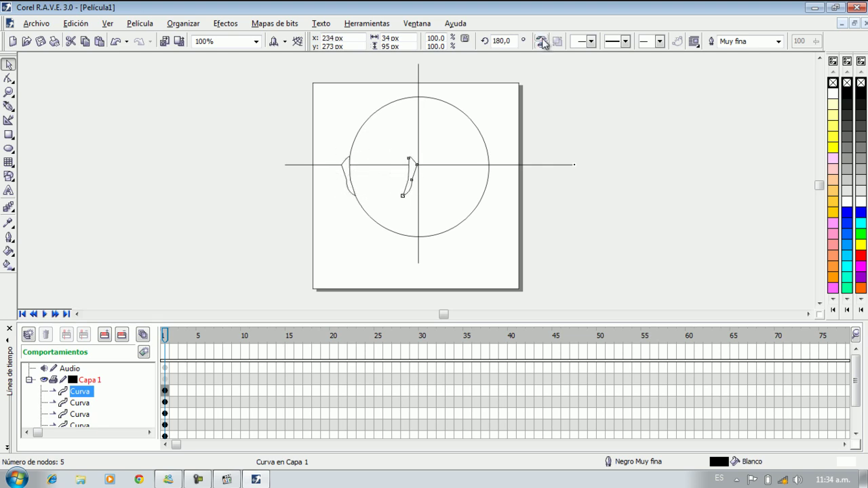
key("Right")
key("Right")
key("Right")
key("Right")
key("Right")
key("Right")
key("Right")
key("Right")
key("Right")
key("Right")
key("Right")
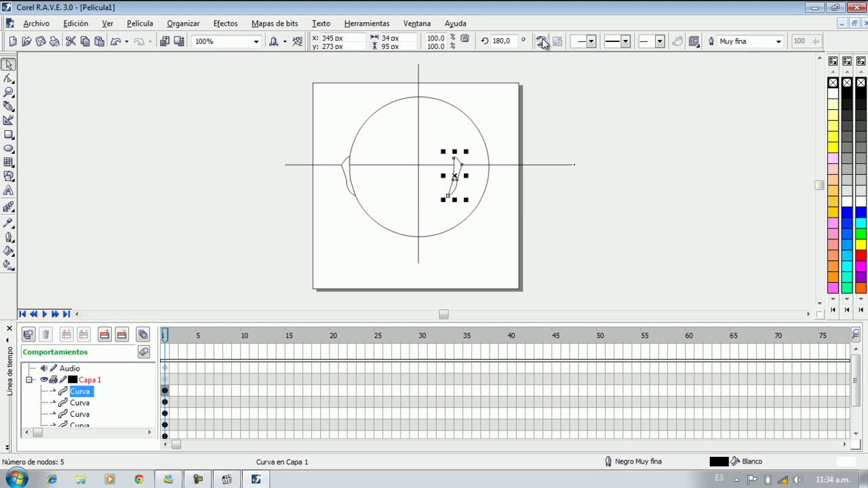
key("Right")
key("Right")
key("Right")
key("Right")
key("Right")
key("Right")
key("Right")
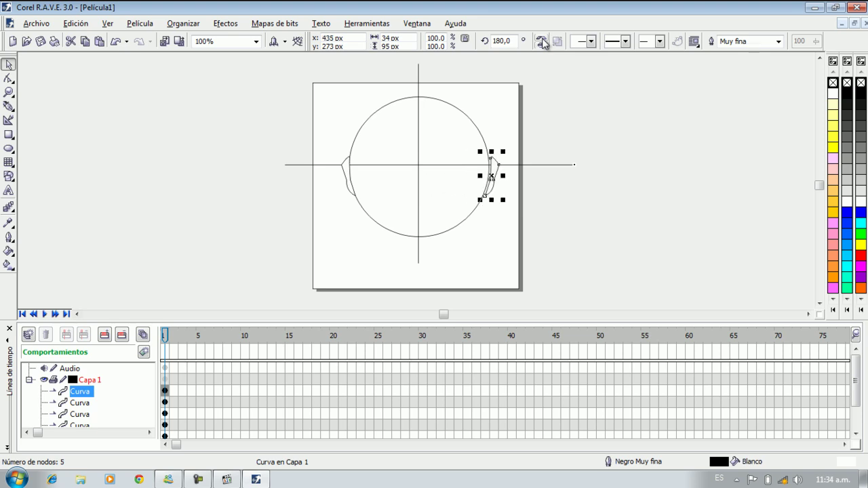
key("Left")
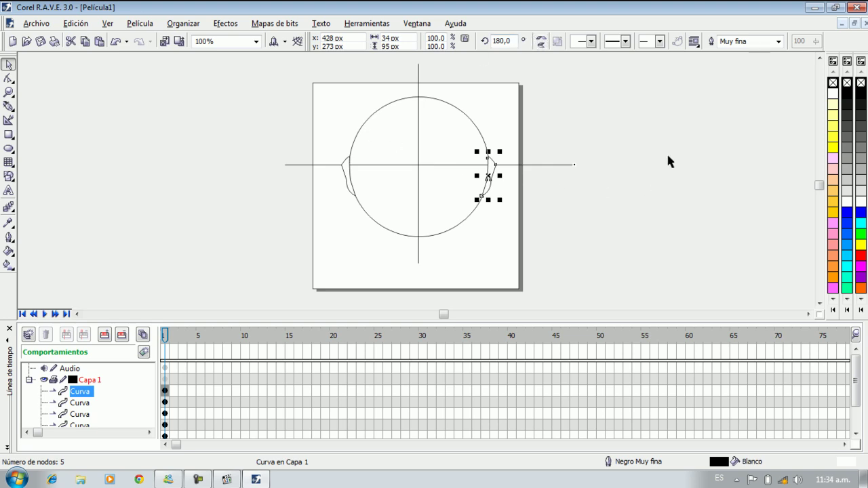
left_click(625, 146)
Draw a vertical guide line about 260 px long along the circle's left edge with the Pen tool
left_click(9, 106)
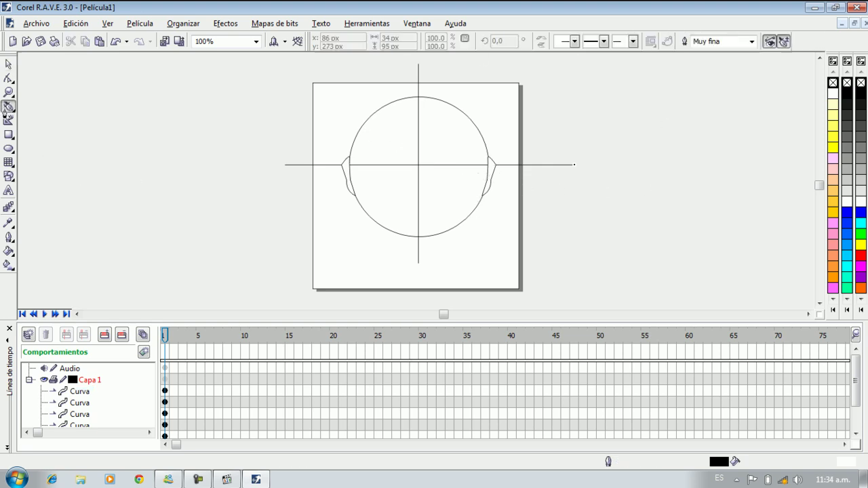
left_click(350, 133)
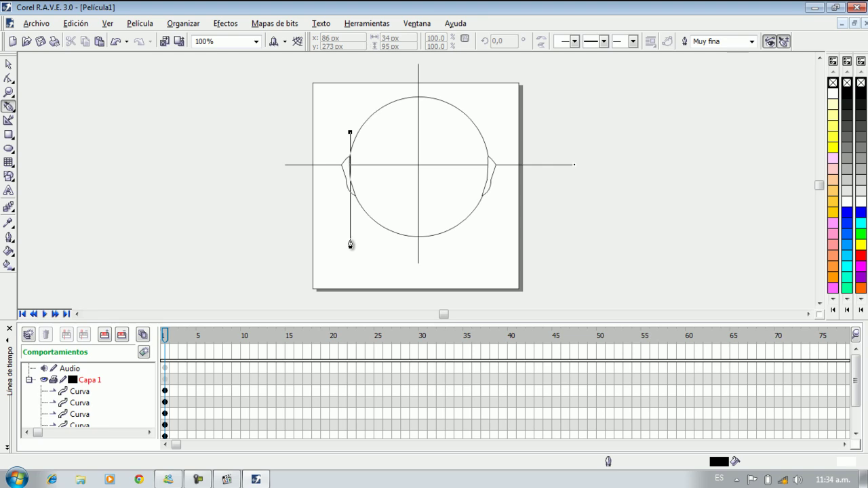
double_click(350, 240)
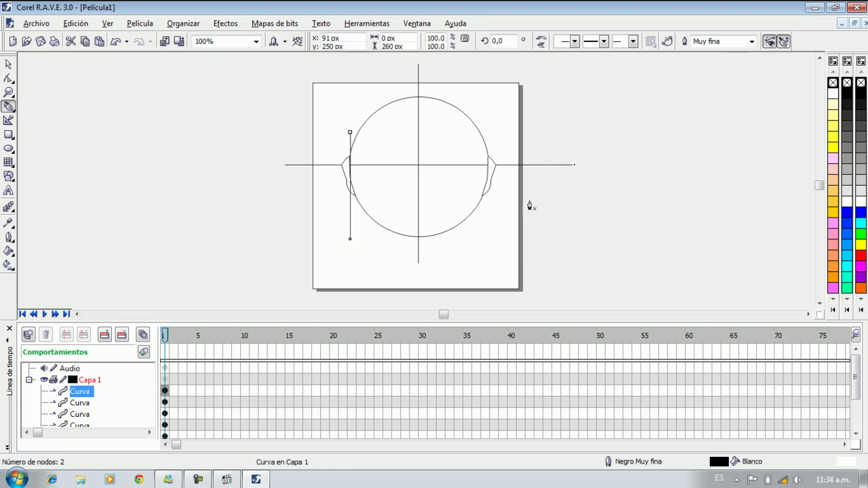
key("space")
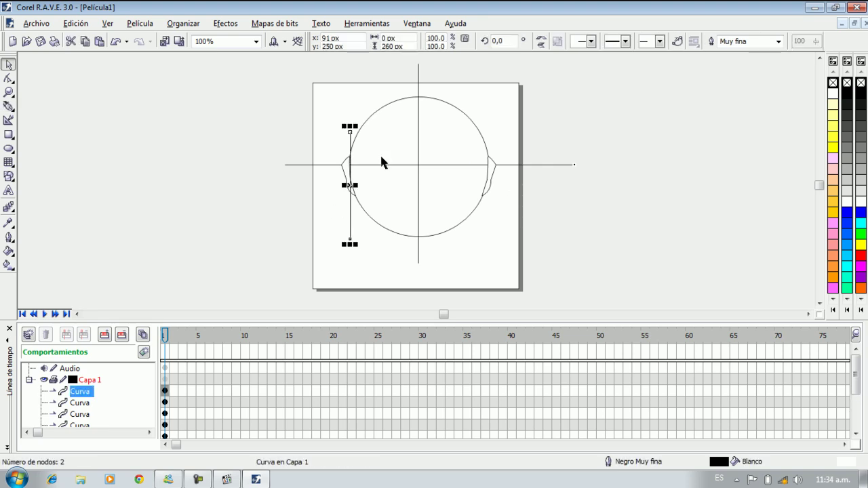
Place a copy of the left vertical guide line along the circle's right edge at x 425 px
key("plus")
key("Right")
key("Right")
key("Right")
key("Right")
key("Right")
key("Right")
key("Right")
key("Right")
key("Right")
key("Right")
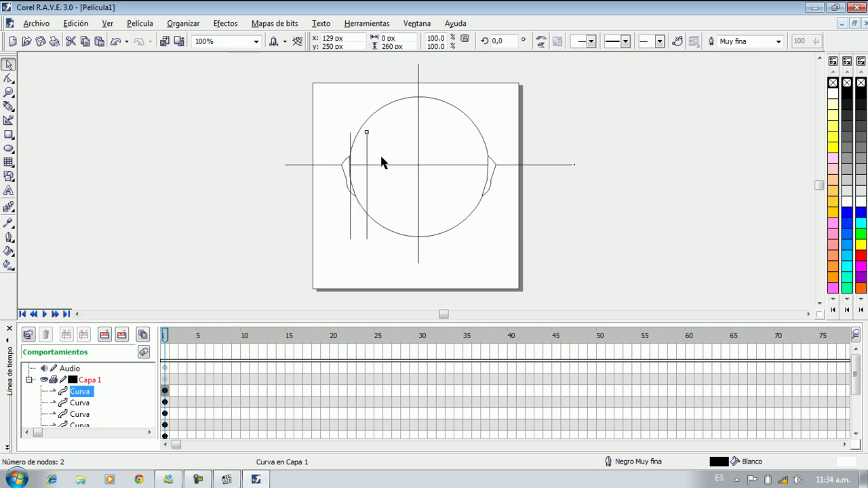
key("Right")
key("Right")
key("Right")
key("Right")
key("Right")
key("Right")
key("Right")
key("Right")
key("Right")
key("Right")
key("Right")
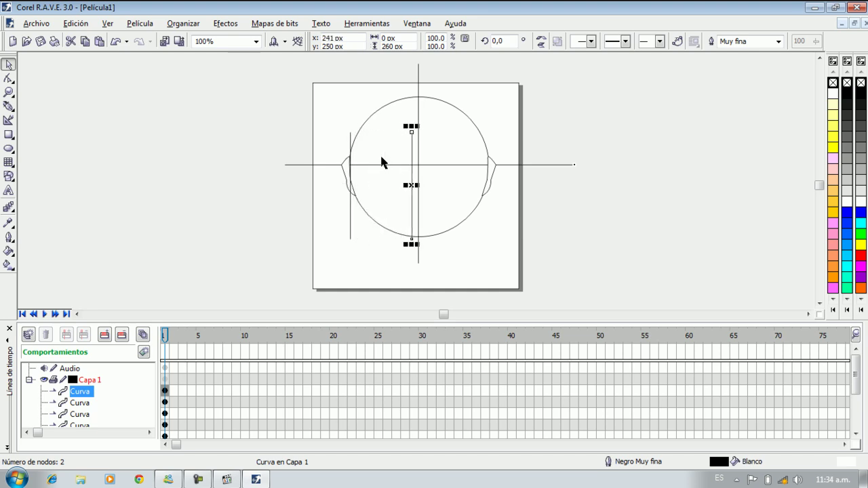
key("Right")
key("Right")
key("Right")
key("Right")
key("Right")
key("Right")
key("Right")
key("Right")
key("Right")
key("Right")
key("Right")
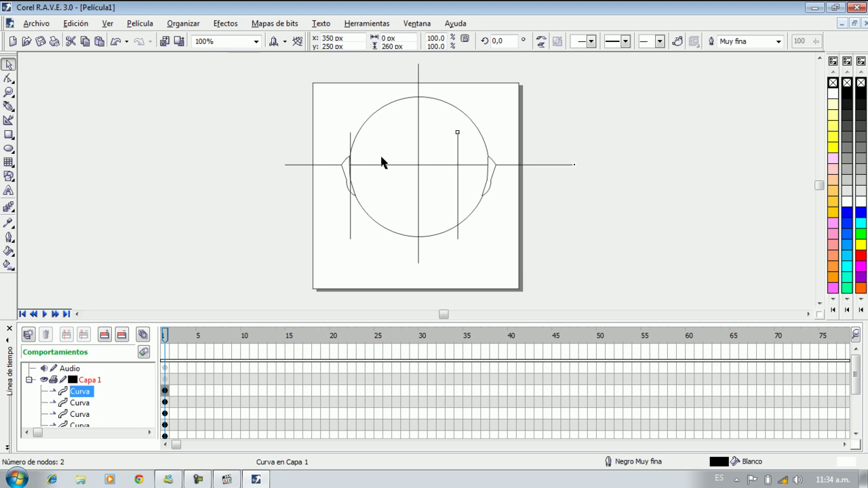
key("Right")
key("Right")
key("Right")
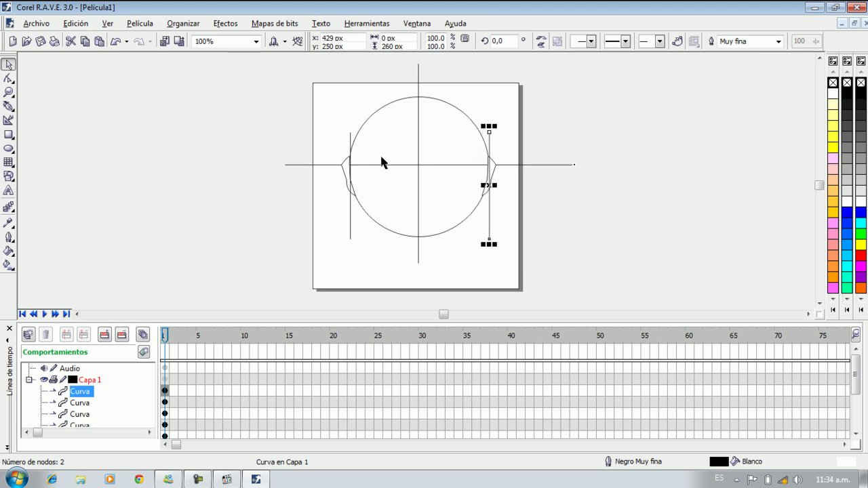
key("Left")
key("Left")
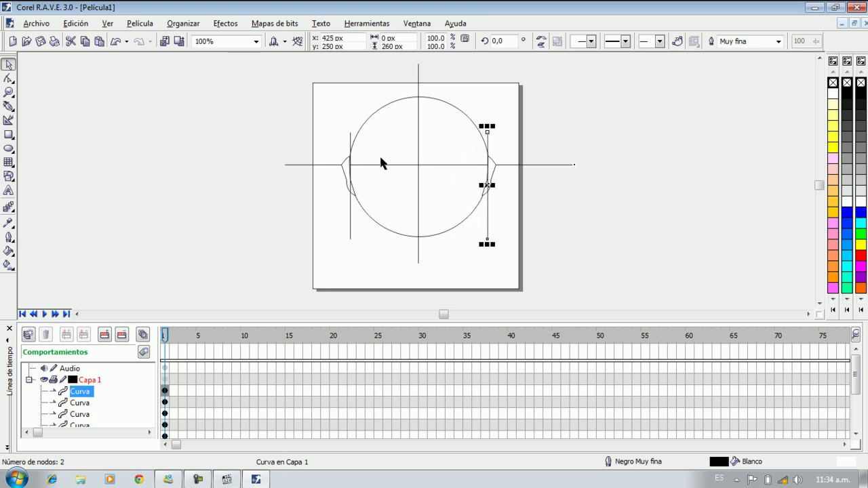
left_click(213, 157)
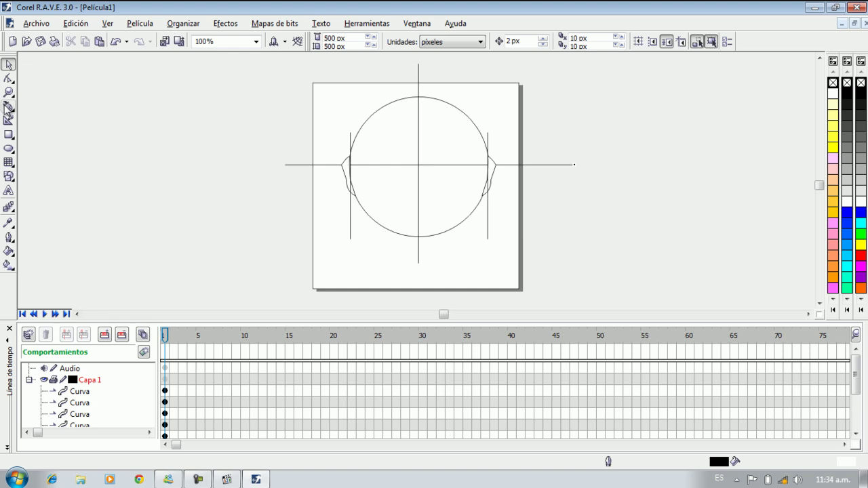
Draw a closed seven-node jaw shape about 337 by 238 px from ear to ear below the circle with the Pen tool
left_click(8, 106)
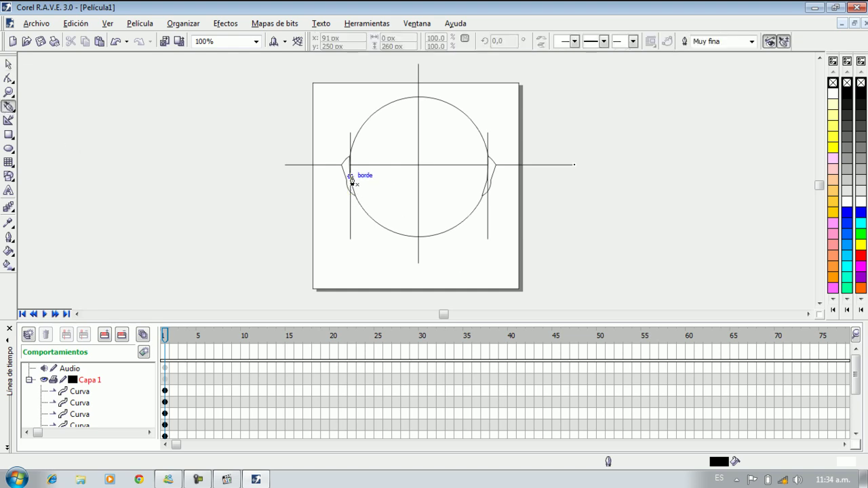
left_click_drag(351, 176, 381, 258)
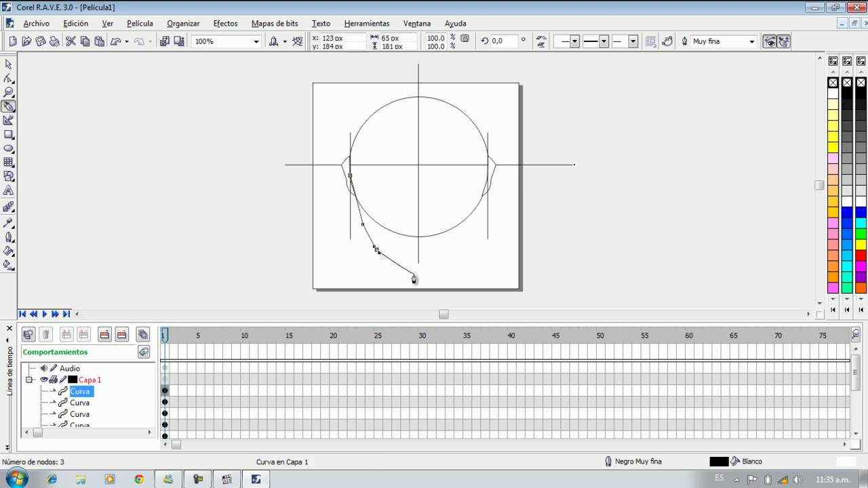
left_click(417, 273)
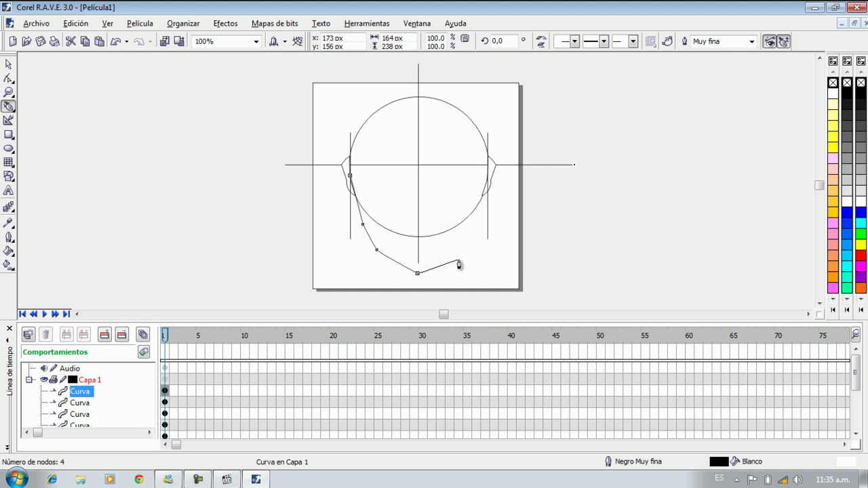
left_click(460, 256)
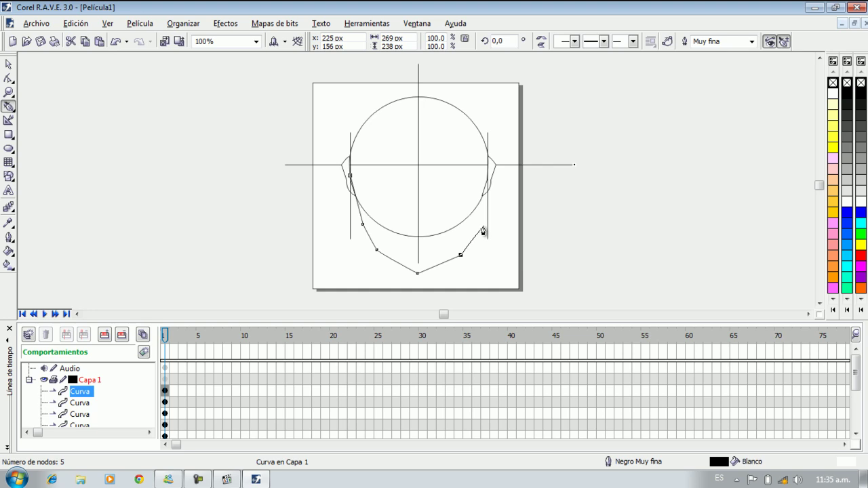
mouse_move(483, 228)
left_mouse_down()
mouse_move(490, 169)
mouse_move(490, 181)
left_mouse_up()
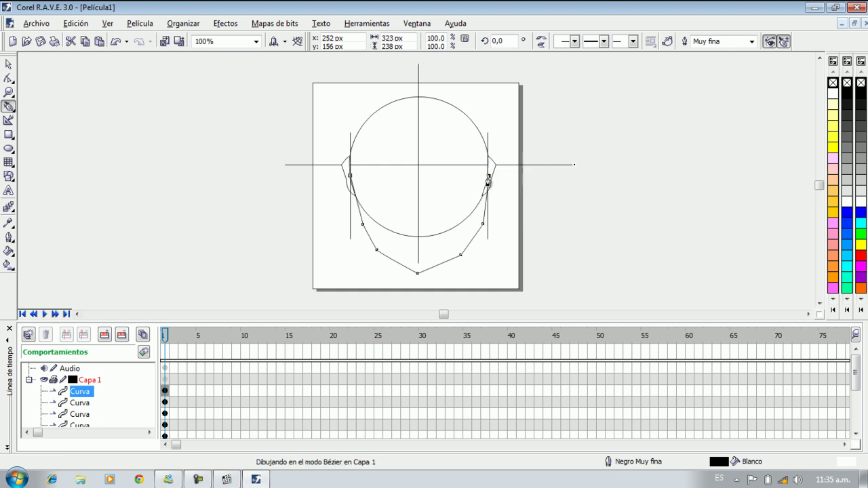
left_click(350, 177)
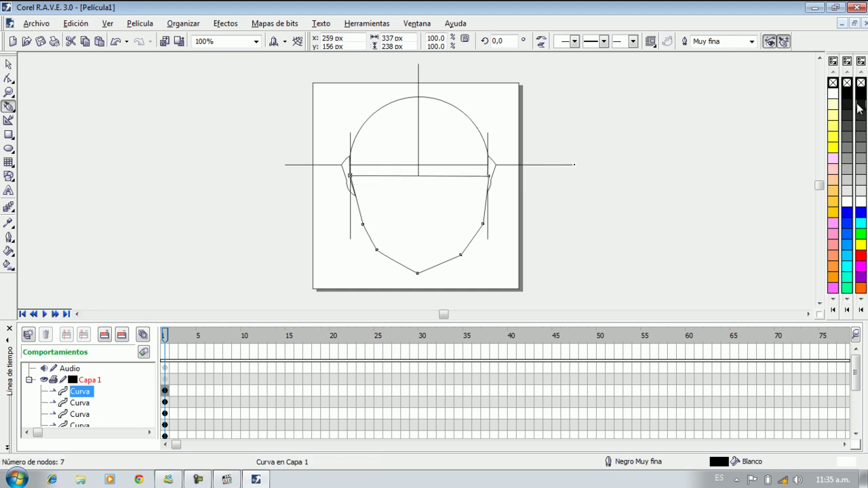
Remove the jaw shape's fill and give it a 1 px outline
left_click(848, 84)
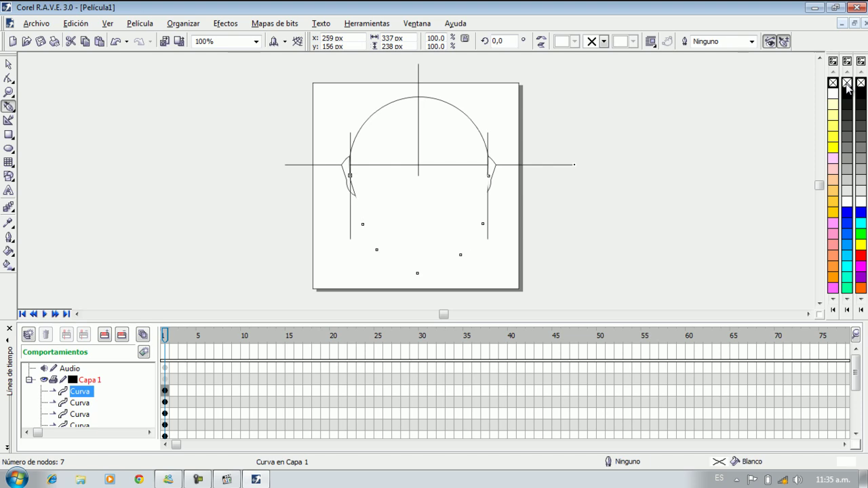
left_click(847, 84)
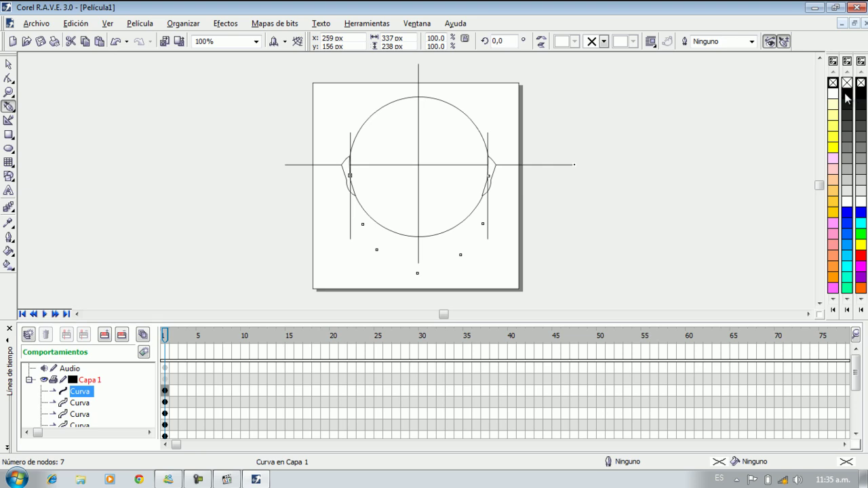
left_click(849, 97)
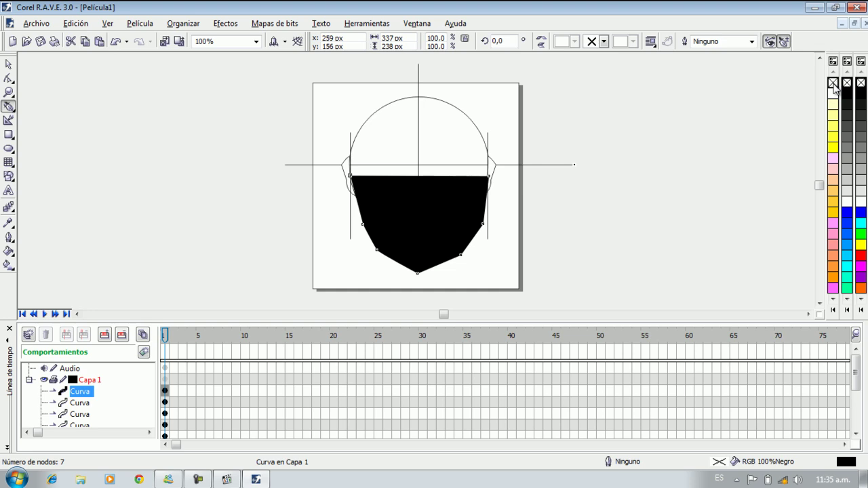
left_click(833, 82)
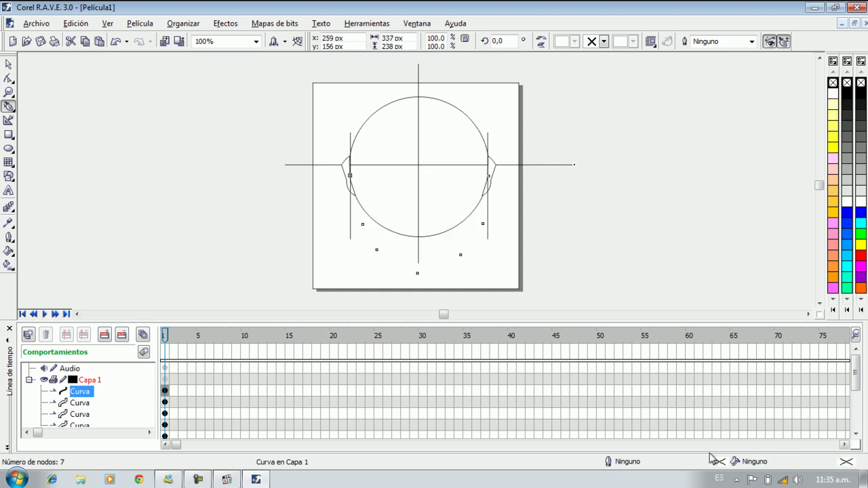
double_click(733, 462)
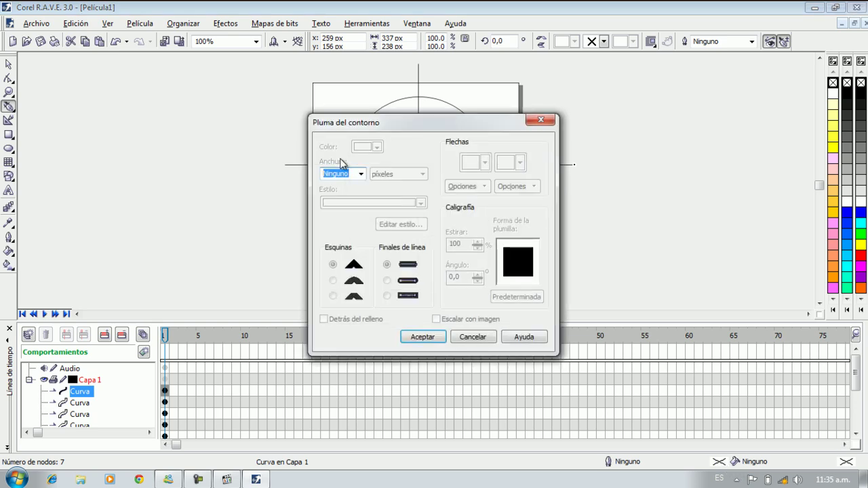
left_click(362, 175)
left_click(348, 204)
left_click(425, 337)
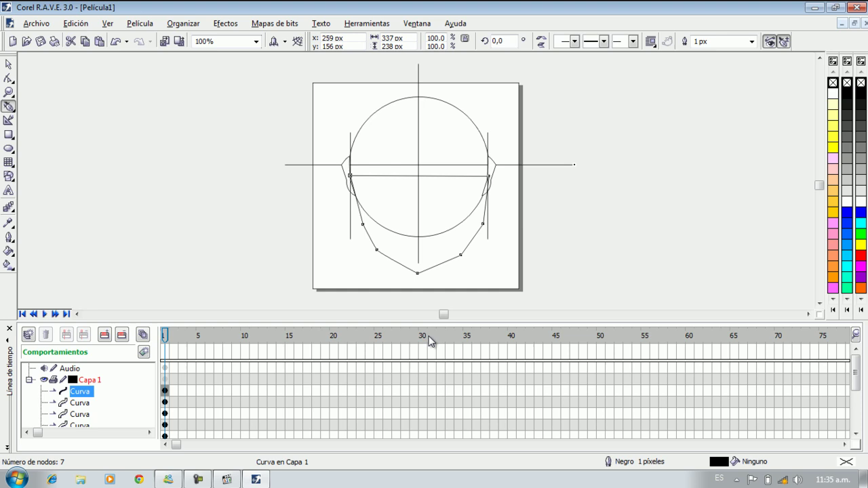
Move the jaw's node just below the right ear inward to x 406 px with the Shape tool
left_click(8, 63)
left_click(353, 232)
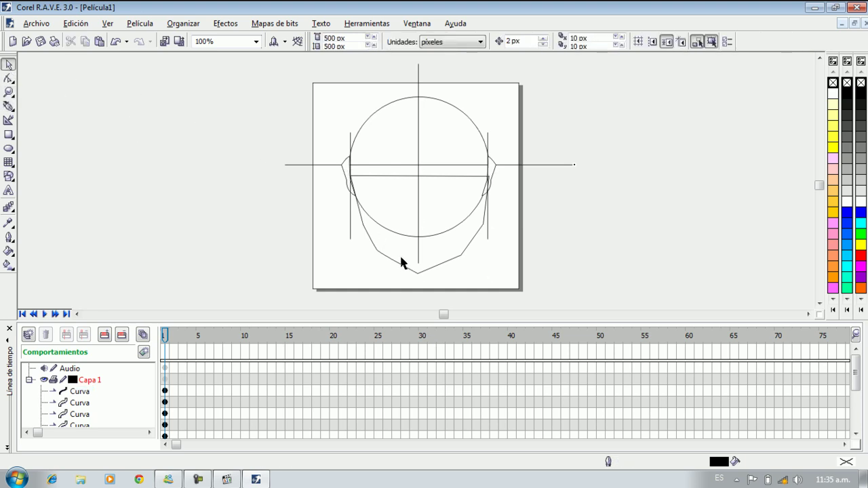
left_click(464, 253)
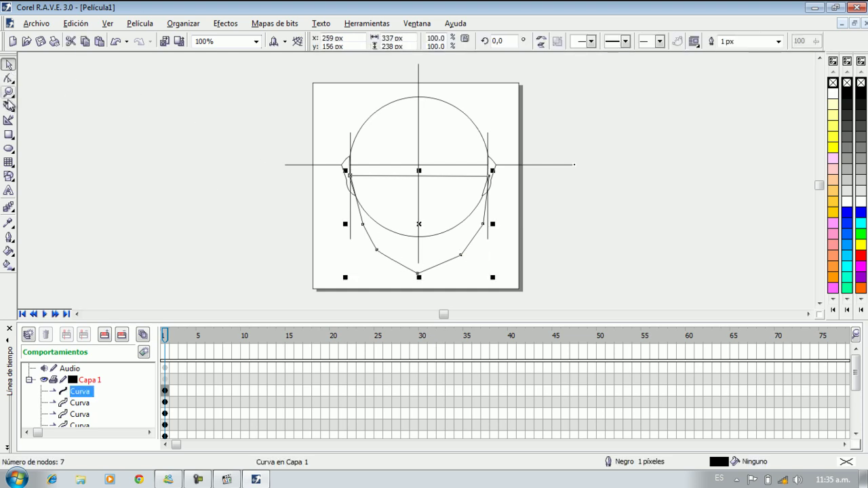
left_click(8, 78)
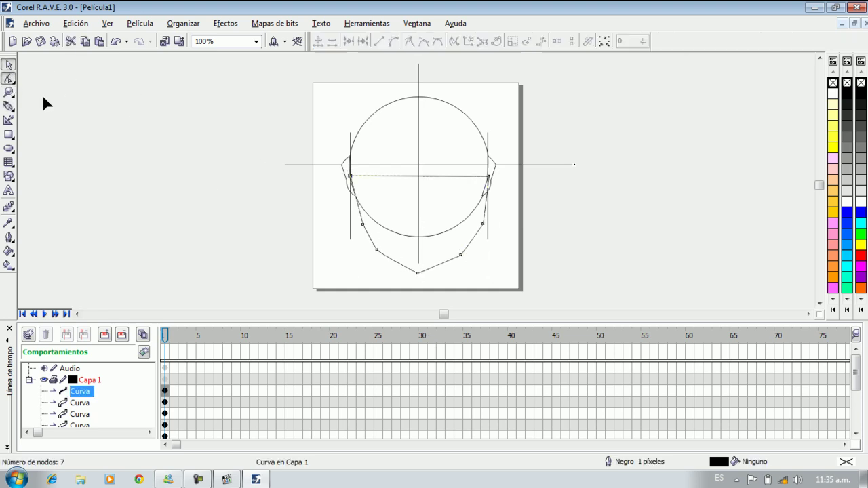
left_click(483, 224)
key("Left")
key("Left")
key("Left")
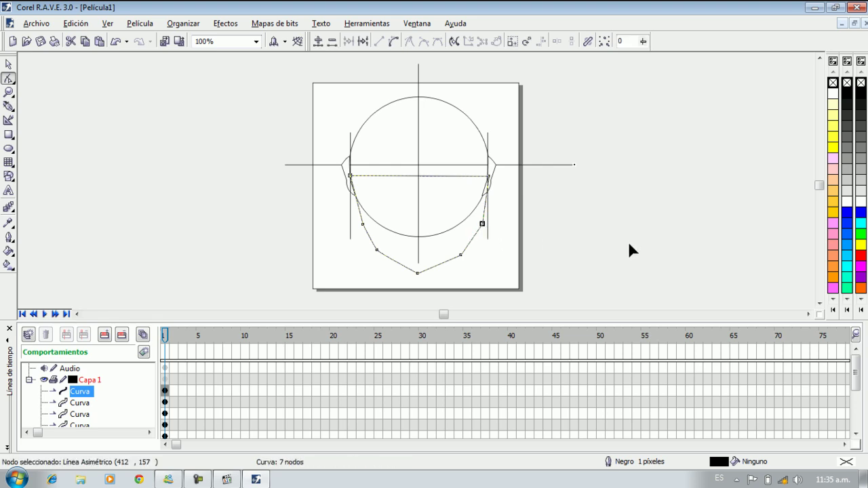
key("Left")
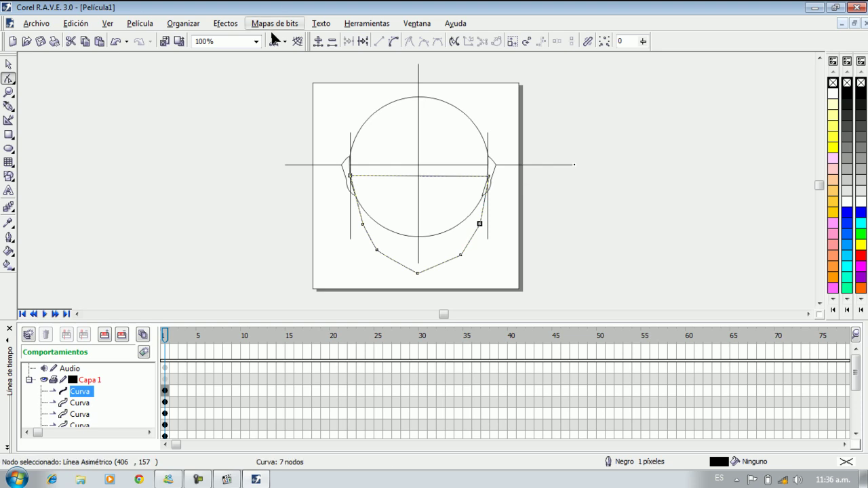
left_click(9, 63)
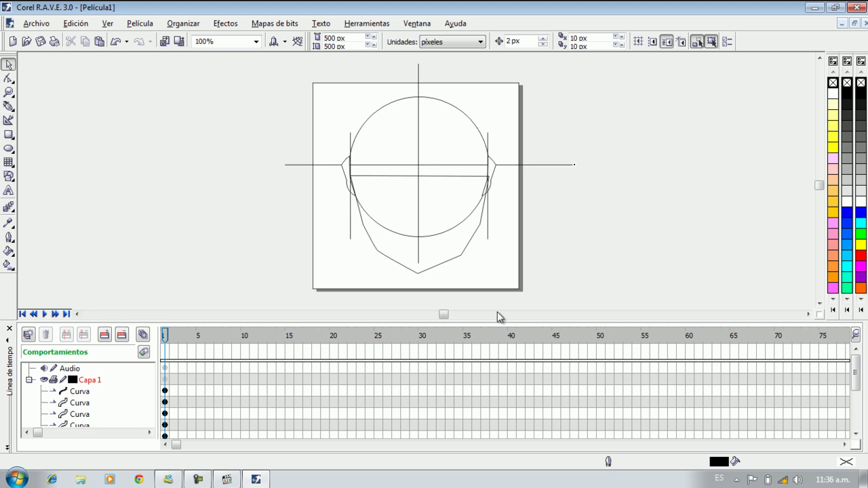
Place a copy of the left vertical guide line inside the circle at x 125 px
left_click(351, 231)
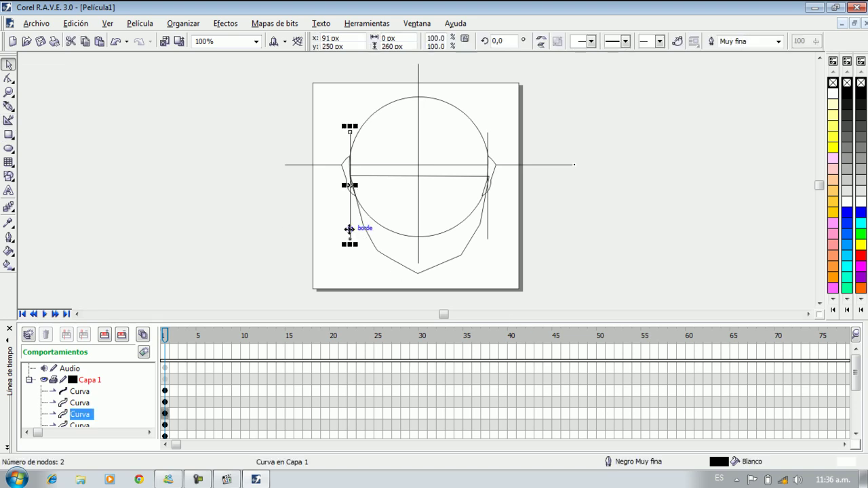
key("shift+Page_Up")
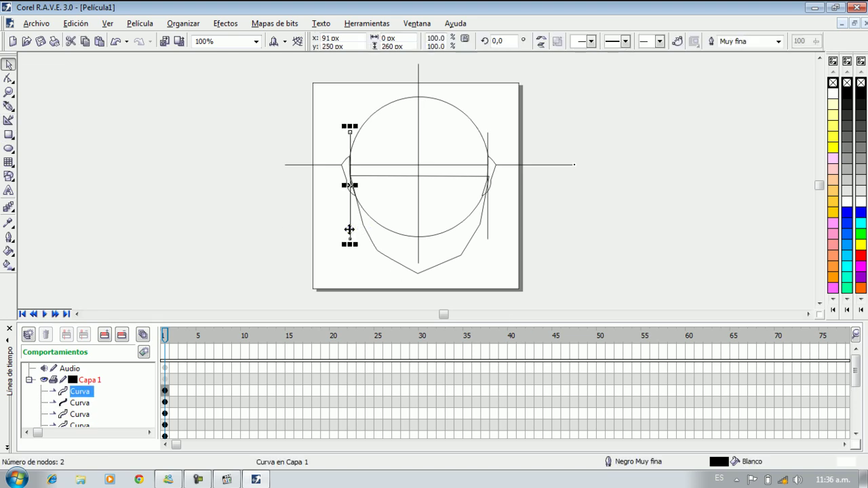
key("ctrl+d")
key("Right")
key("Right")
key("Right")
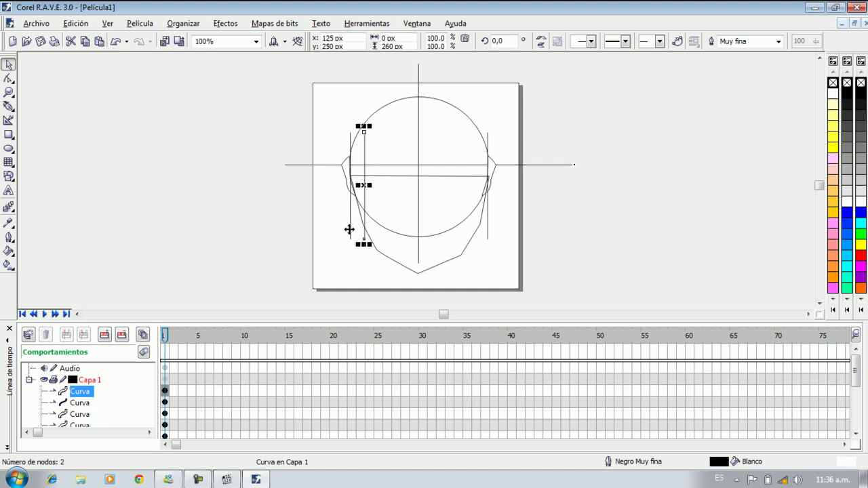
Place a copy of the right vertical guide line inside the circle at x 396 px
left_click(488, 230)
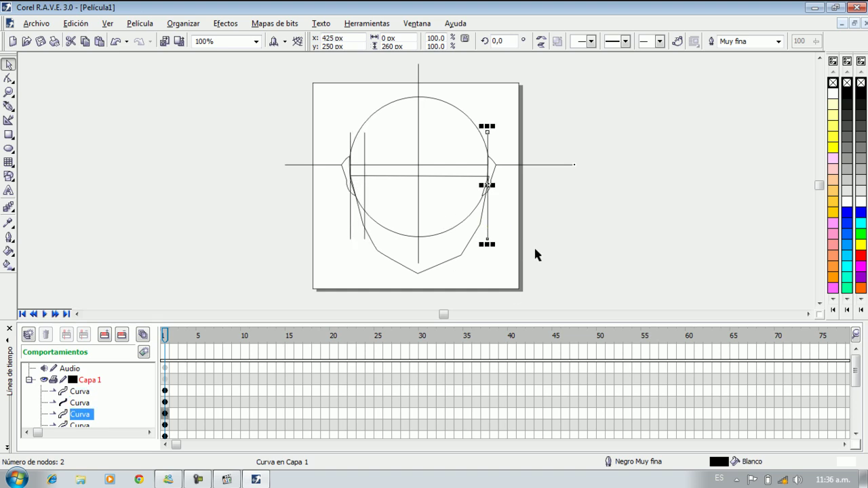
key("ctrl+d")
key("Left")
key("Left")
key("Left")
key("Left")
key("Left")
key("Left")
key("Left")
key("Left")
key("Left")
key("Left")
key("Left")
key("Left")
key("Left")
key("Left")
key("Left")
key("Left")
key("Left")
key("Left")
key("Left")
key("Left")
key("Left")
key("Left")
key("Left")
key("Left")
key("Left")
key("Left")
key("Left")
key("Left")
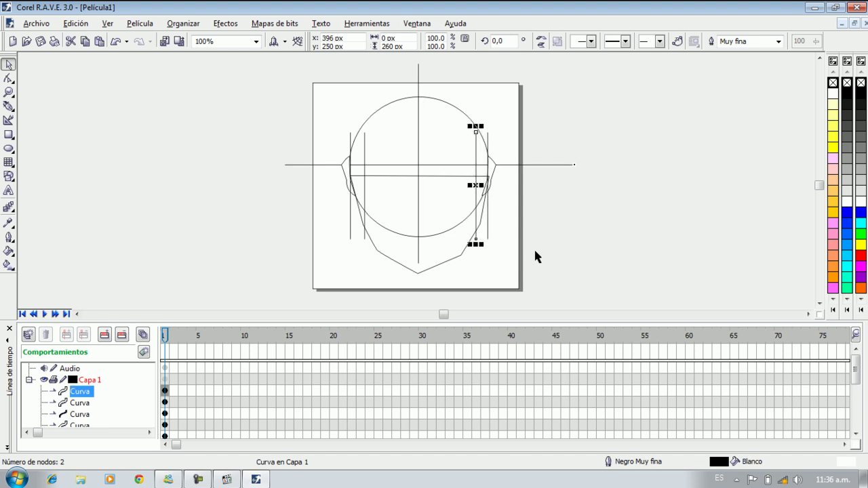
left_click(641, 246)
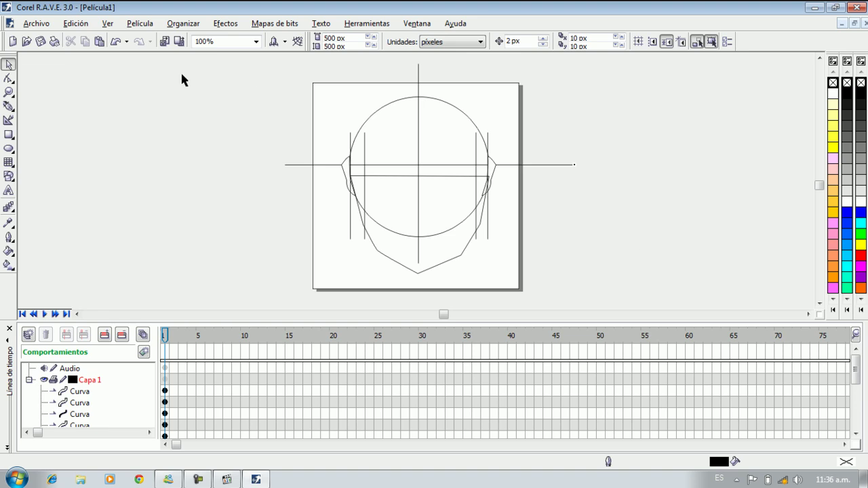
Draw an eye-line stroke about 90 by 17 px along the horizontal guide, left of centre, with the 12 px Artistic Media tool
left_click(8, 106)
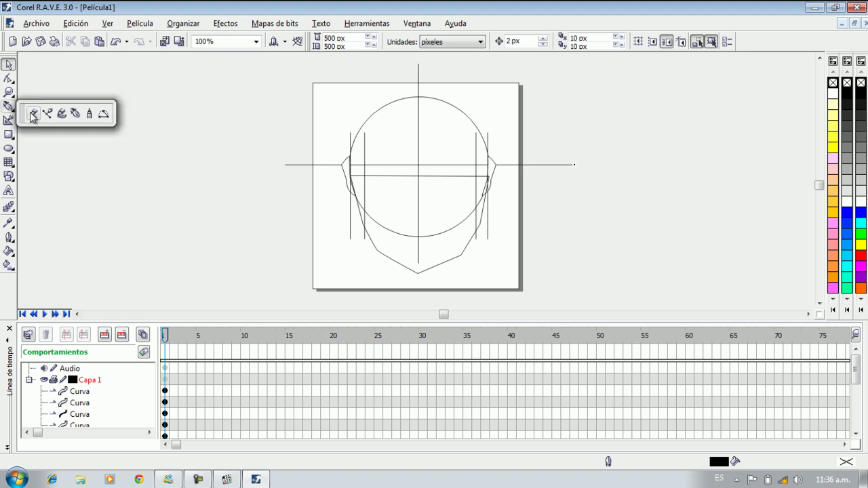
left_click(64, 115)
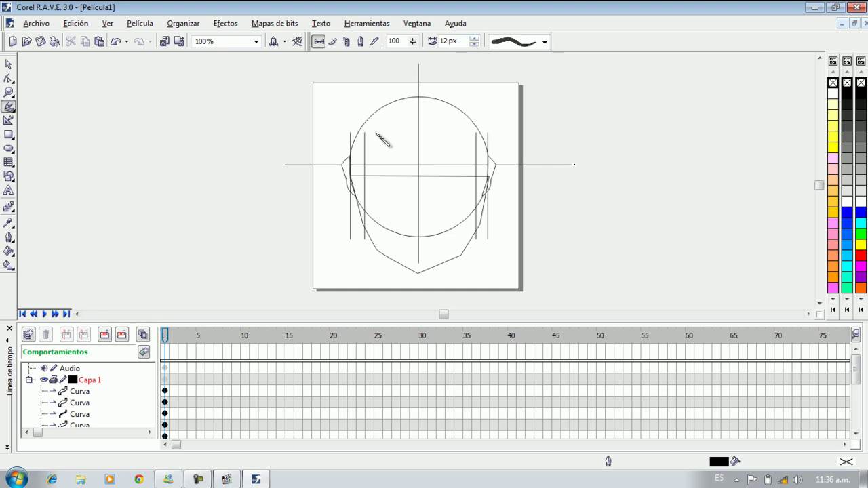
left_click_drag(366, 166, 407, 176)
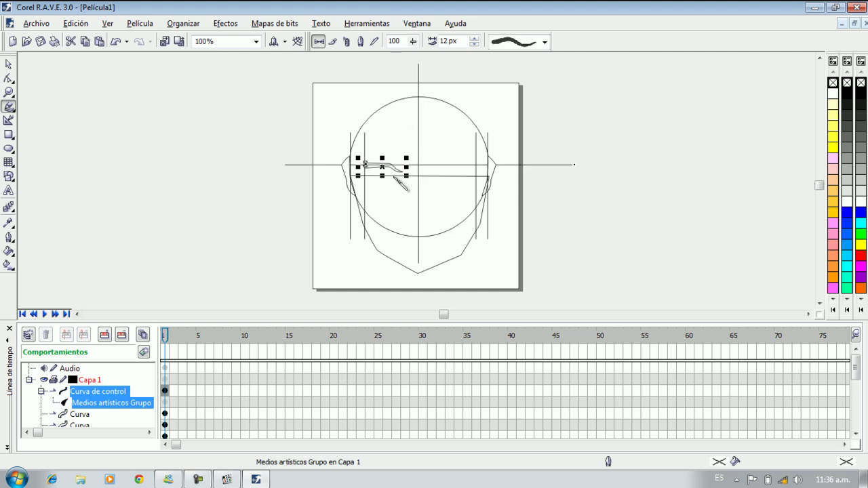
Place a copy of the eye-line stroke between the centre guide and the right inner guide, and select the original stroke's control curve
left_click(360, 168)
left_click(360, 169)
key("space")
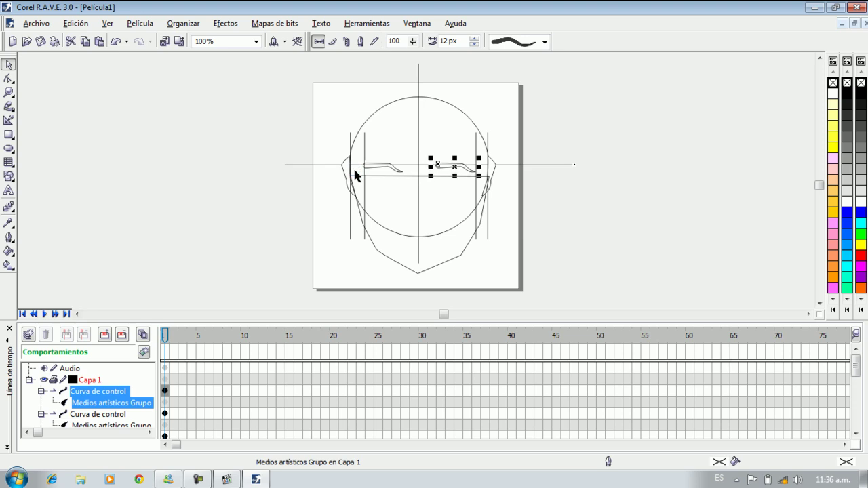
left_click(231, 157)
left_click(383, 167)
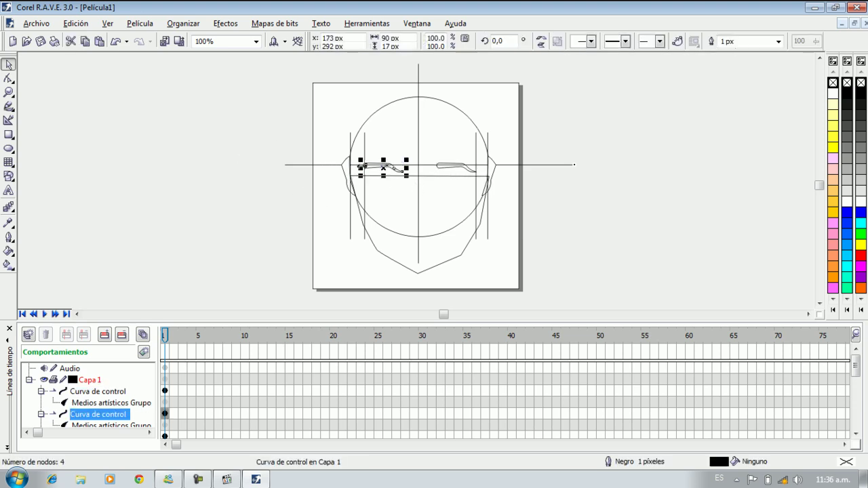
Flip the original eyebrow stroke horizontally so it mirrors the copy, and place it between the inner guide and the centre guide
mouse_move(360, 166)
left_mouse_down()
mouse_move(432, 184)
mouse_move(380, 164)
mouse_move(416, 170)
left_mouse_up()
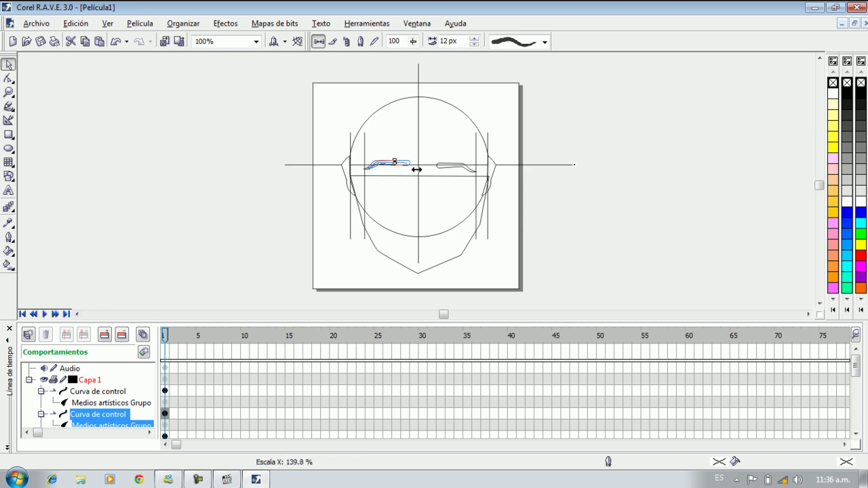
left_click_drag(416, 170, 411, 169)
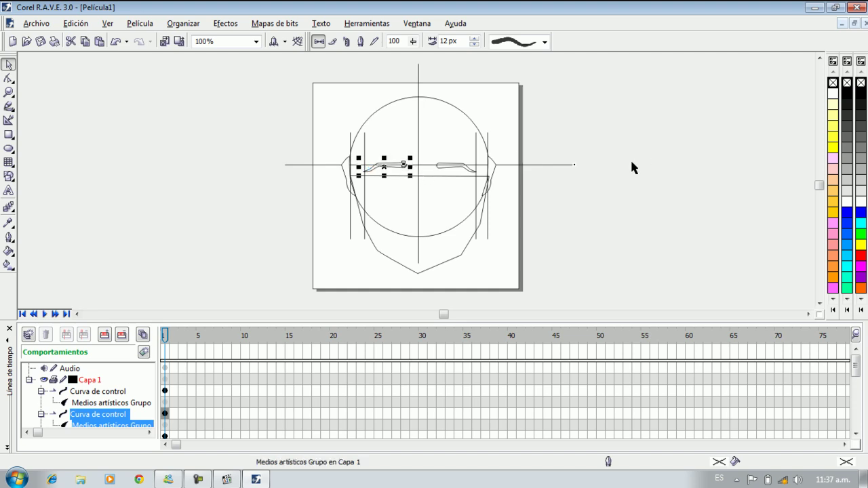
left_click(663, 189)
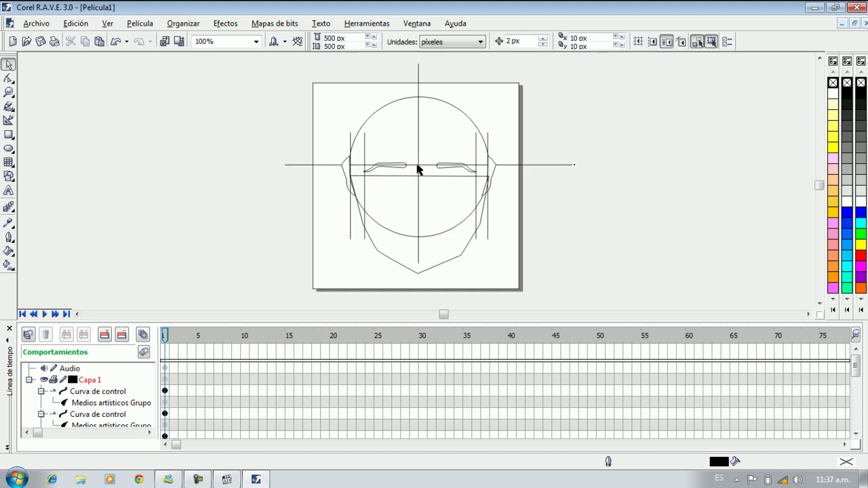
left_click(400, 165)
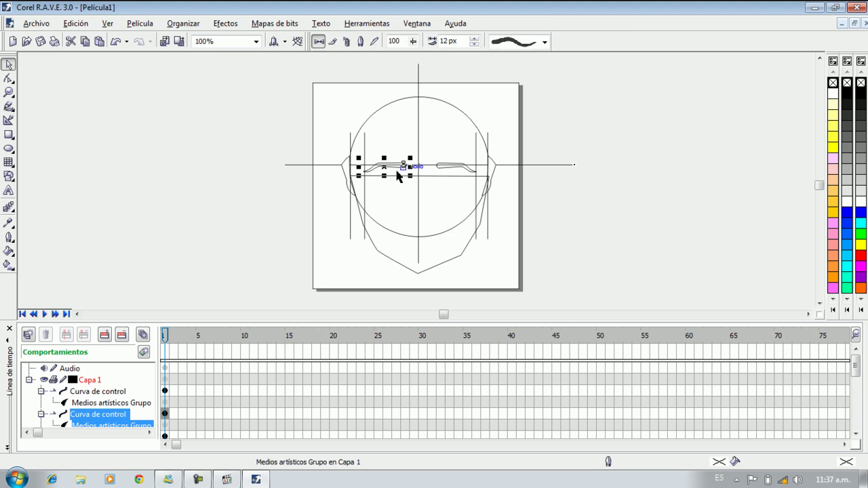
left_click_drag(219, 136, 266, 119)
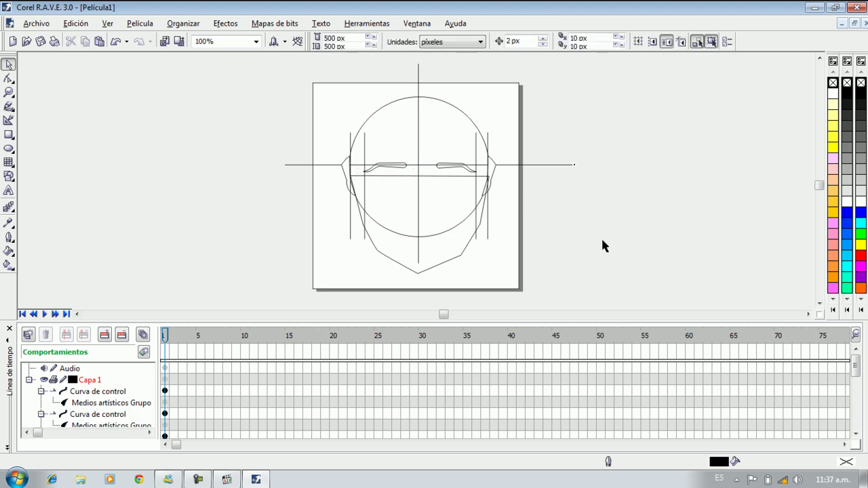
Fill both eyebrow strokes with black, first the one right of the centre guide and then the left one
left_click(446, 172)
left_click(848, 95)
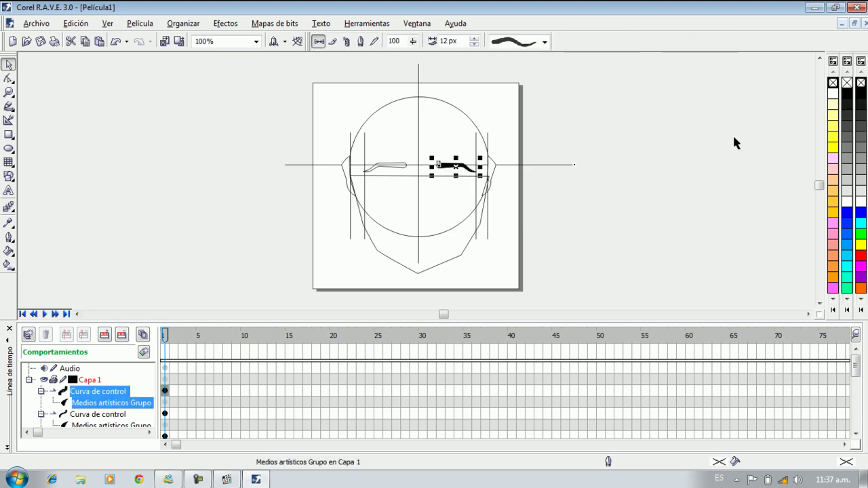
key("Escape")
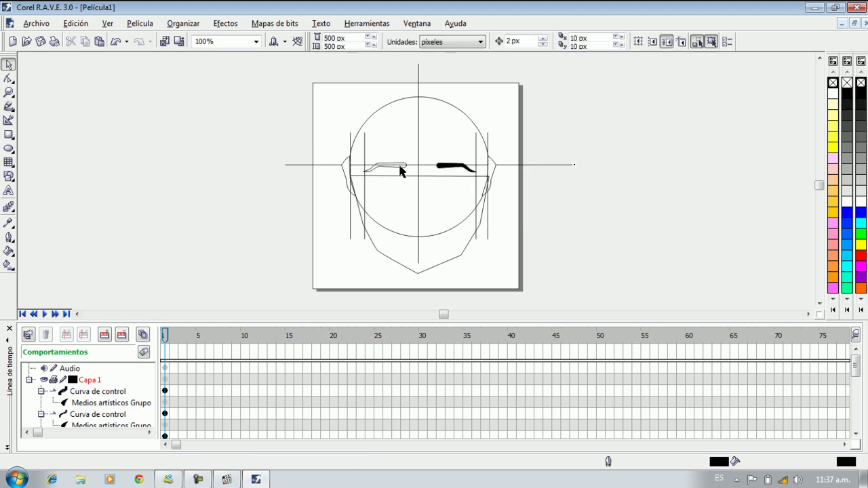
left_click(400, 172)
left_click(850, 98)
key("Escape")
left_click(198, 479)
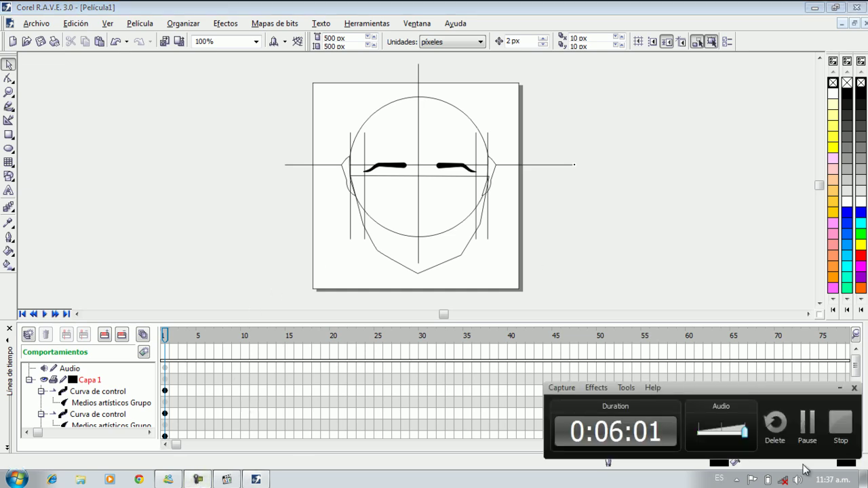
left_click(808, 422)
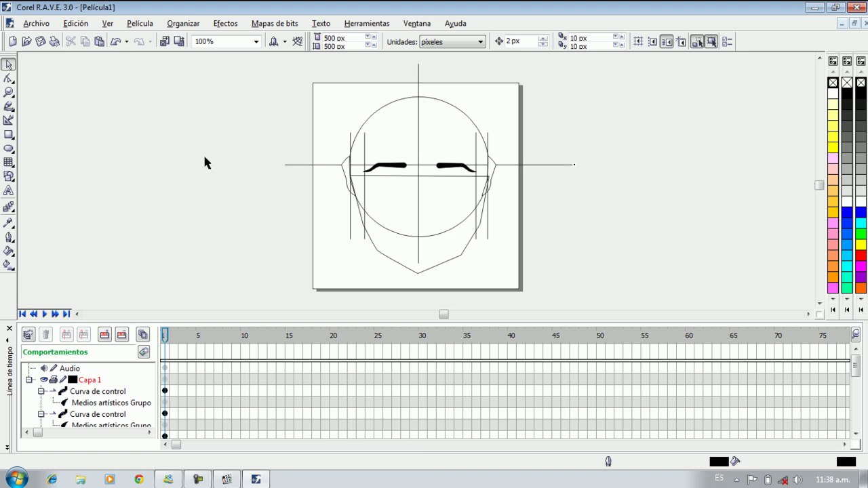
Draw a mouth ellipse about 80 by 57 px across the circle's lower edge, centred on the vertical guide at x 258 px, y 127 px
left_click(9, 148)
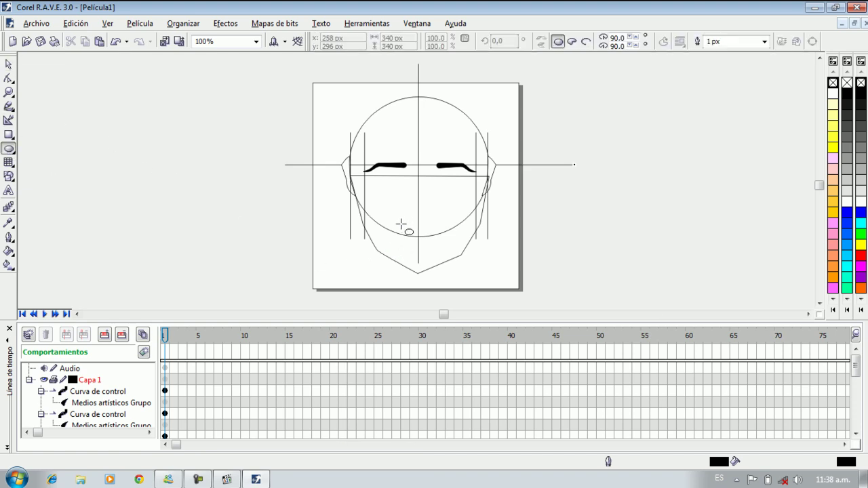
left_click_drag(405, 224, 438, 248)
key("Left")
key("Left")
key("Left")
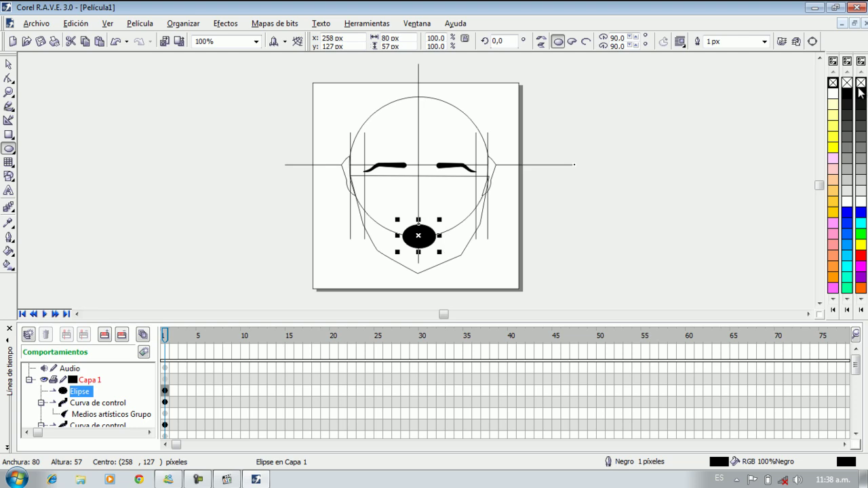
Remove the mouth ellipse's fill and give it a 1 px black outline
right_click(859, 86)
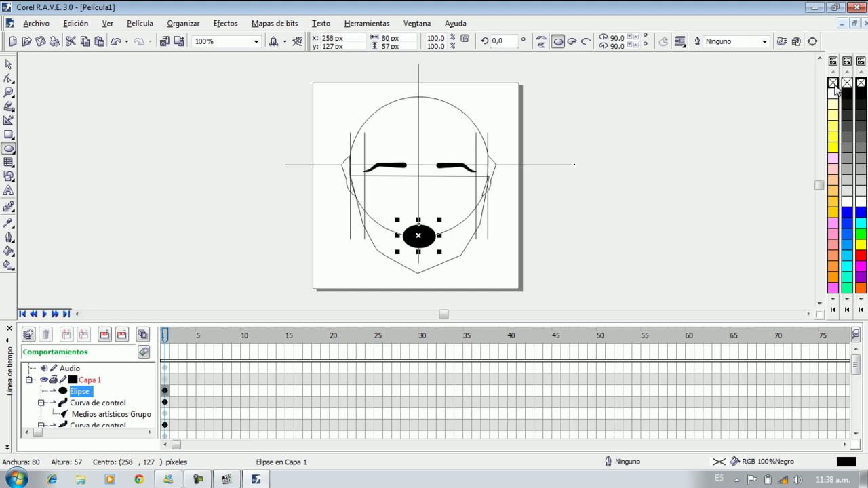
left_click(834, 84)
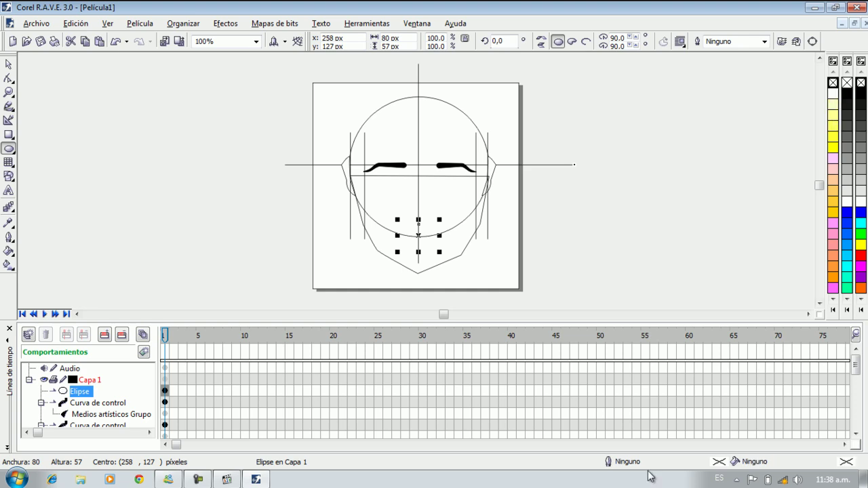
double_click(719, 462)
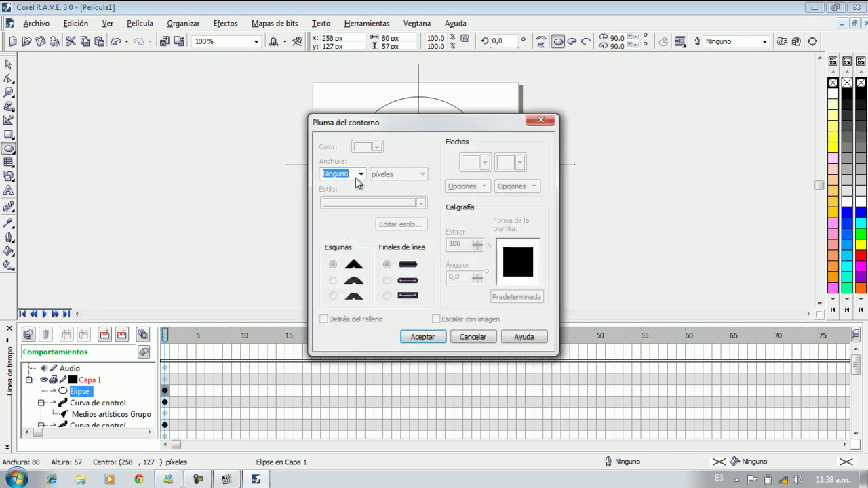
left_click(355, 178)
left_click(332, 200)
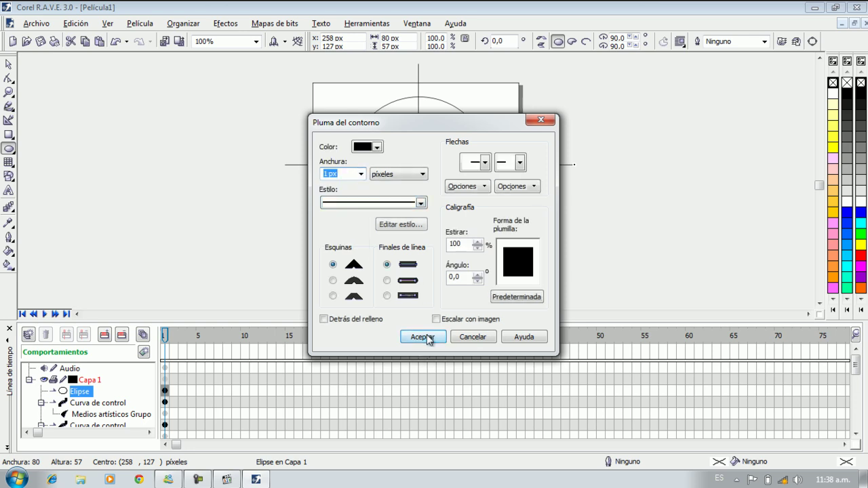
left_click(423, 338)
left_click(8, 78)
left_click(8, 64)
left_click(224, 204)
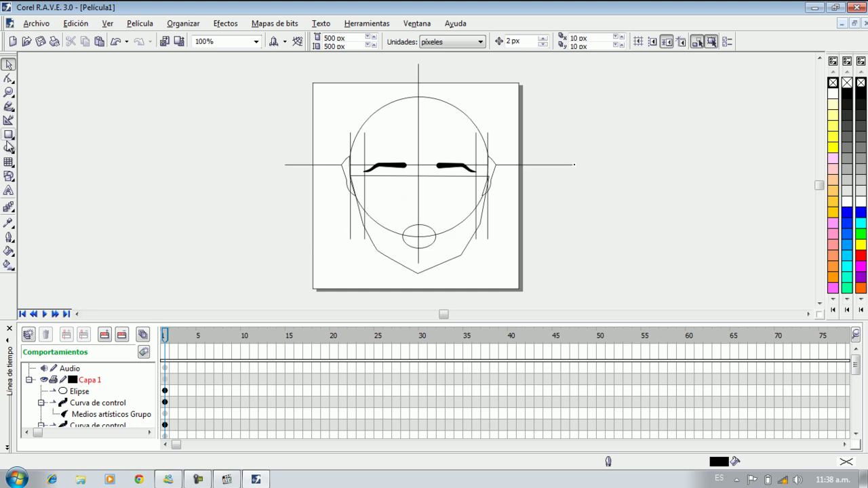
Draw a closed teardrop nostril shape about 91 by 86 px with the Pen tool left of the page, and fill it black
left_click(13, 113)
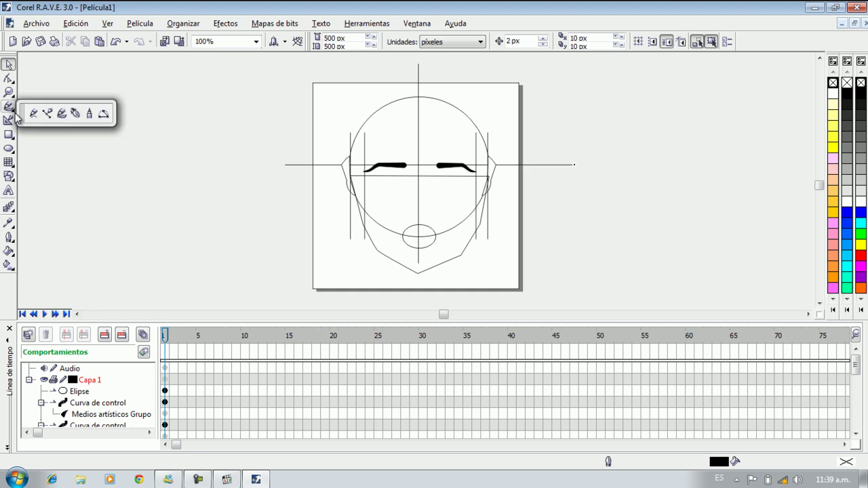
left_click(14, 112)
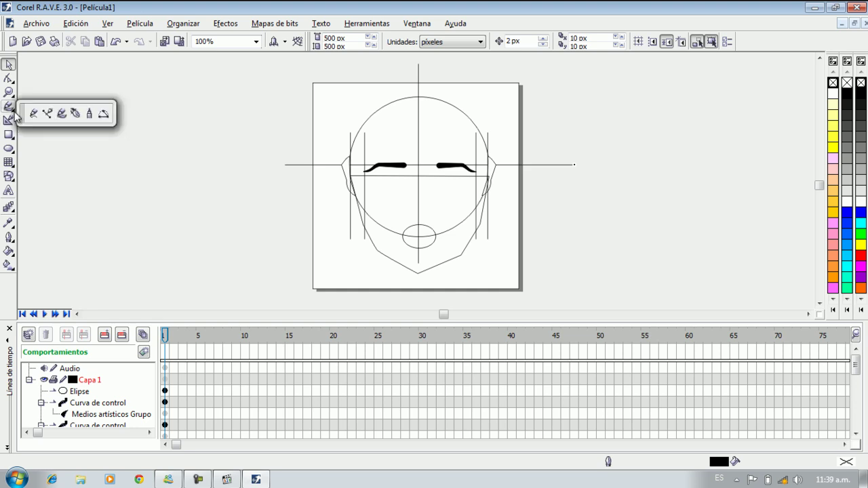
left_click(75, 117)
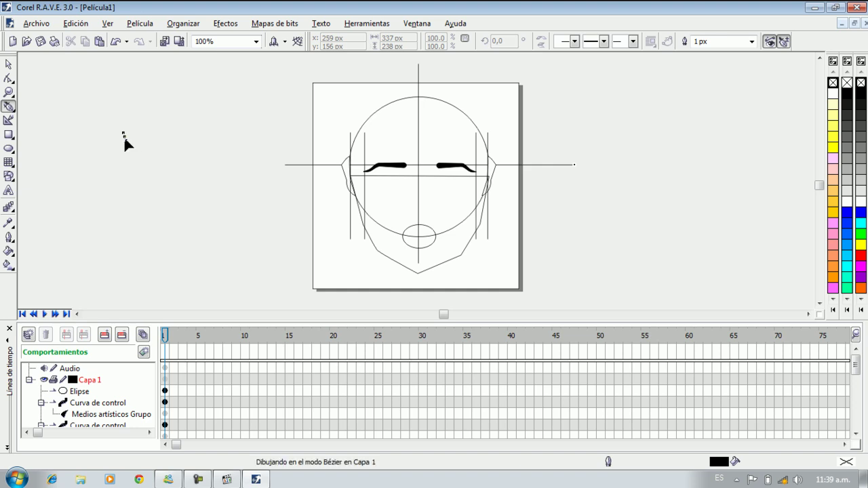
left_click_drag(135, 147, 135, 148)
left_click(152, 171)
double_click(161, 178)
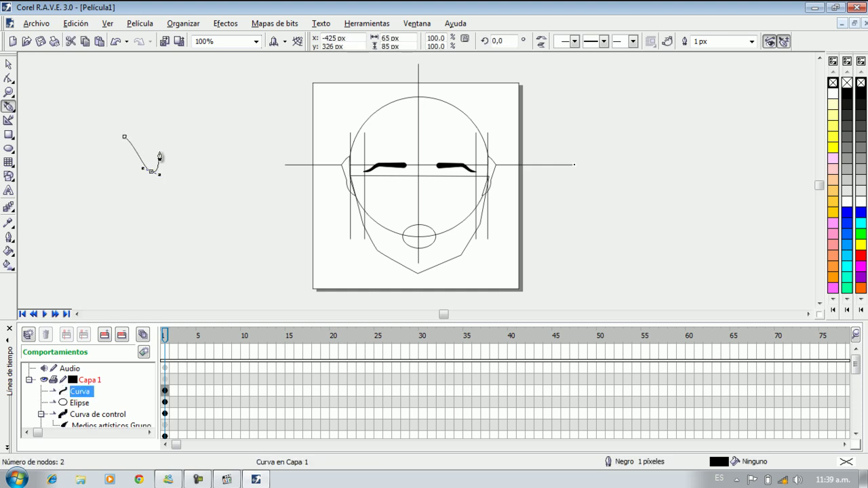
left_click_drag(156, 151, 148, 149)
left_click(142, 138)
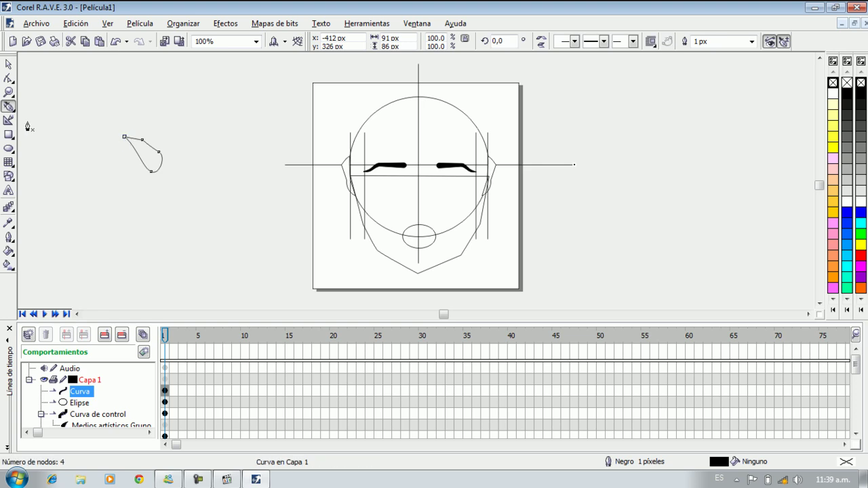
left_click(8, 64)
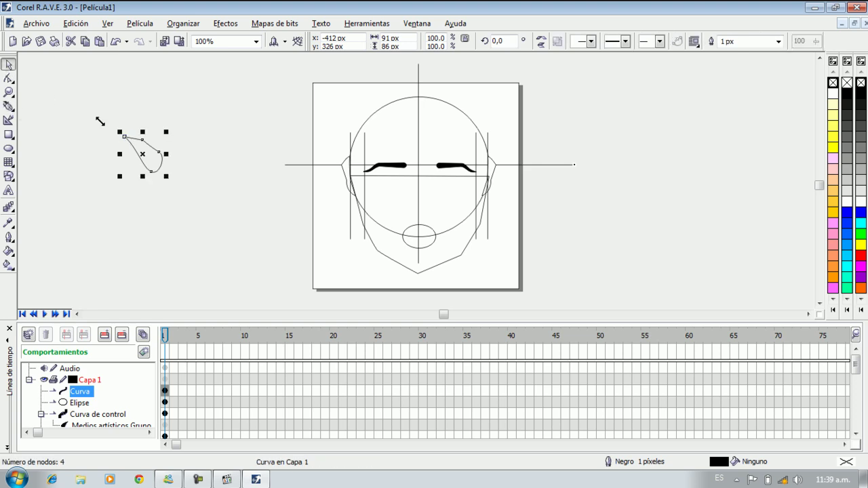
left_click(848, 99)
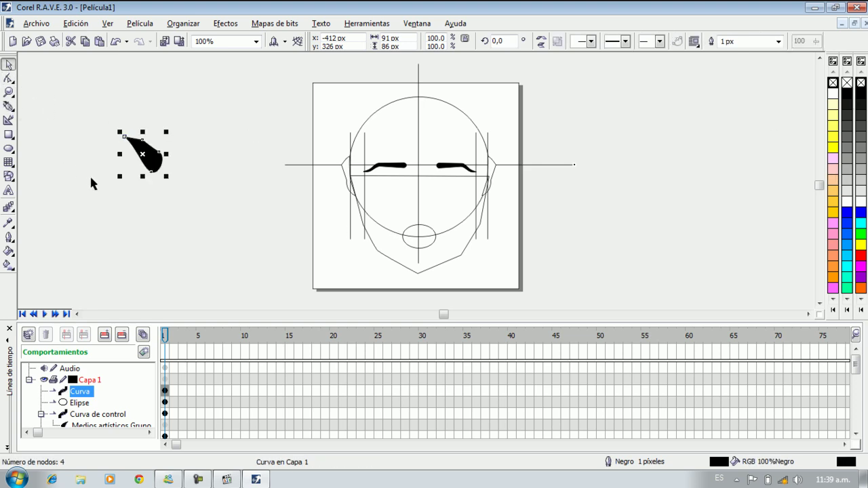
Scale the nostril shape down to about 9 by 8 px and place it above the mouth at x 247 px, y 202 px
left_click_drag(120, 176, 157, 142)
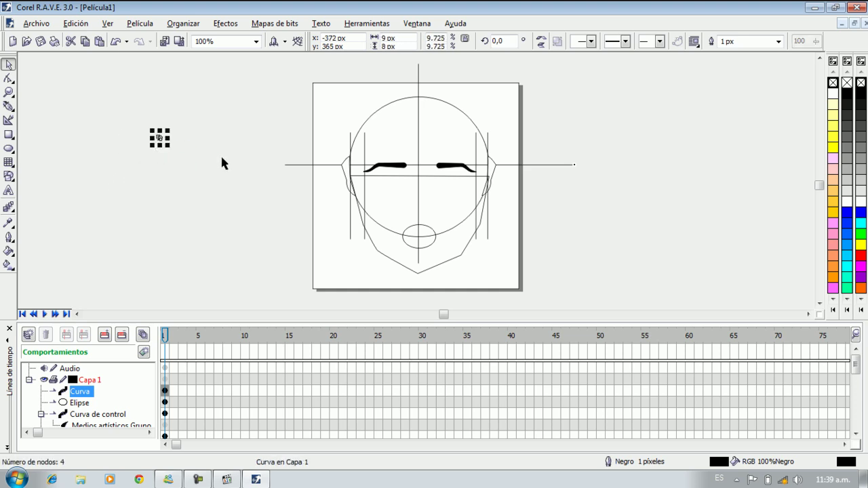
left_click(116, 187)
left_click_drag(200, 95, 200, 96)
left_click_drag(414, 206, 415, 206)
left_click(465, 262)
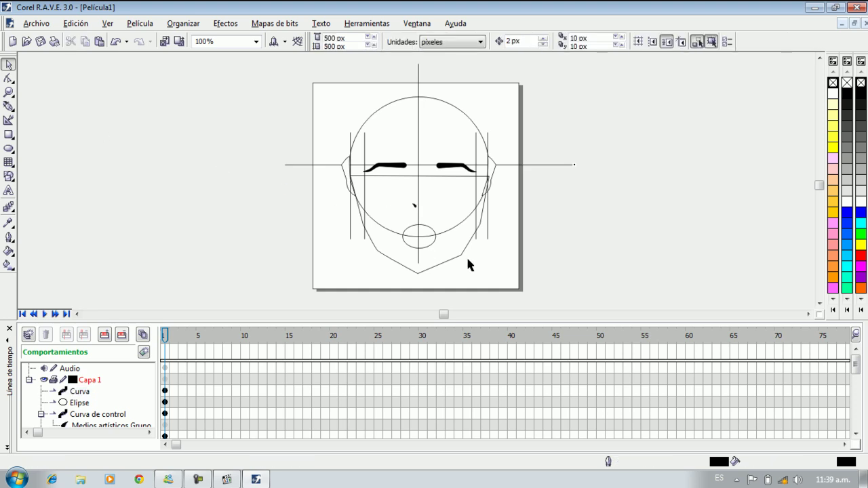
Duplicate the nostril, mirror the copy horizontally and place it level with the original on the other side of the centre guide
left_click(414, 207)
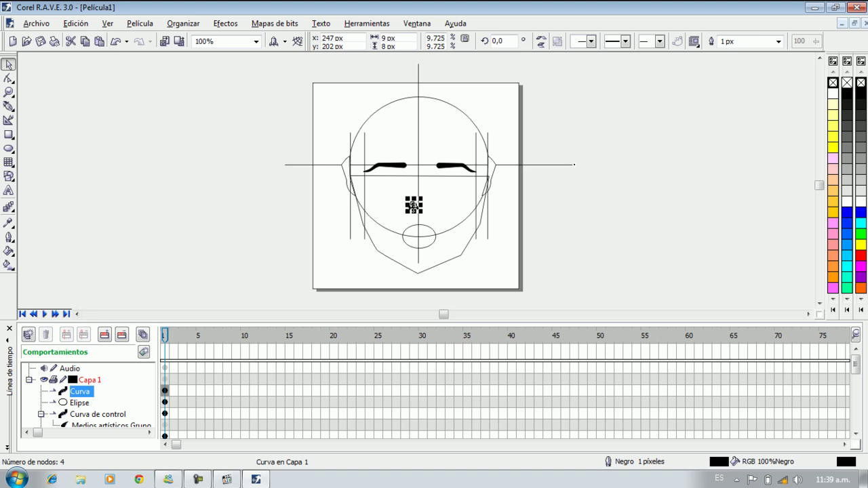
key("ctrl+d")
left_click(543, 41)
key("Right")
key("Right")
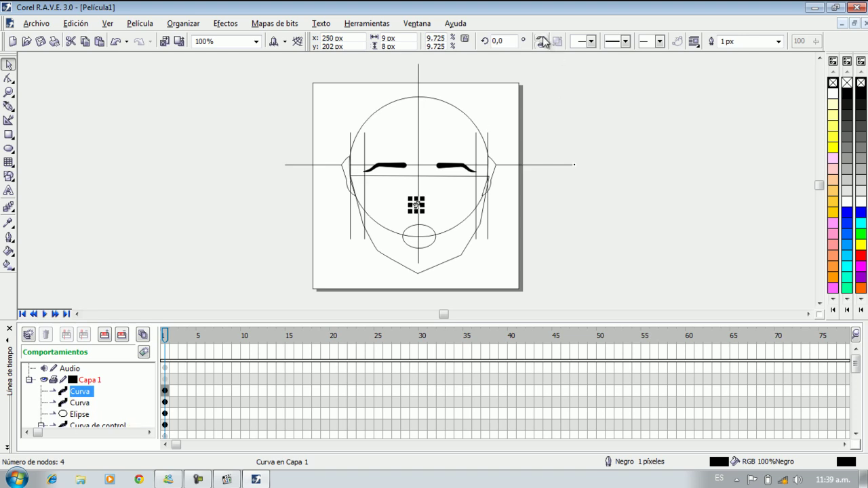
key("Left")
left_click(255, 184)
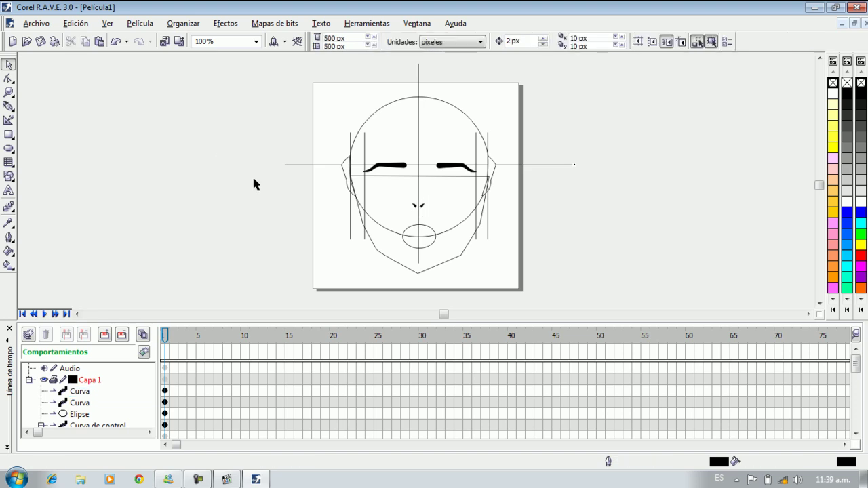
Draw a closed eye shape about 98 by 29 px with the Pen tool just below the left eyebrow, across the jaw shape's upper edge
left_click(9, 106)
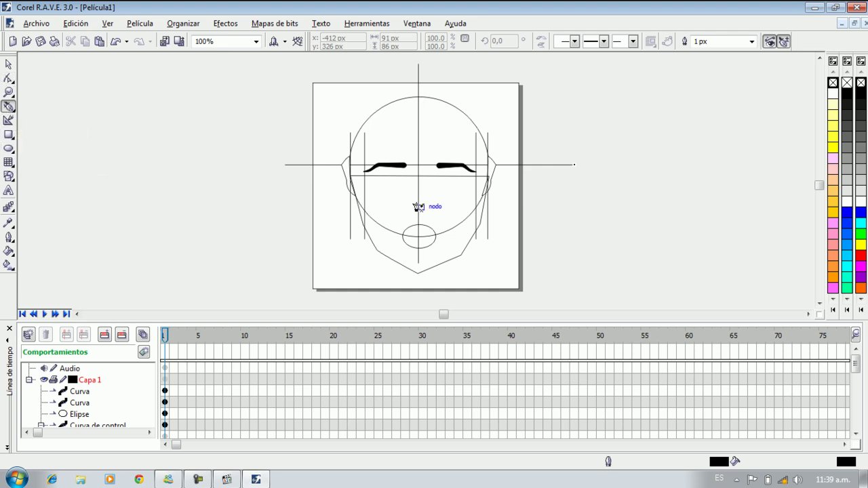
left_click(9, 93)
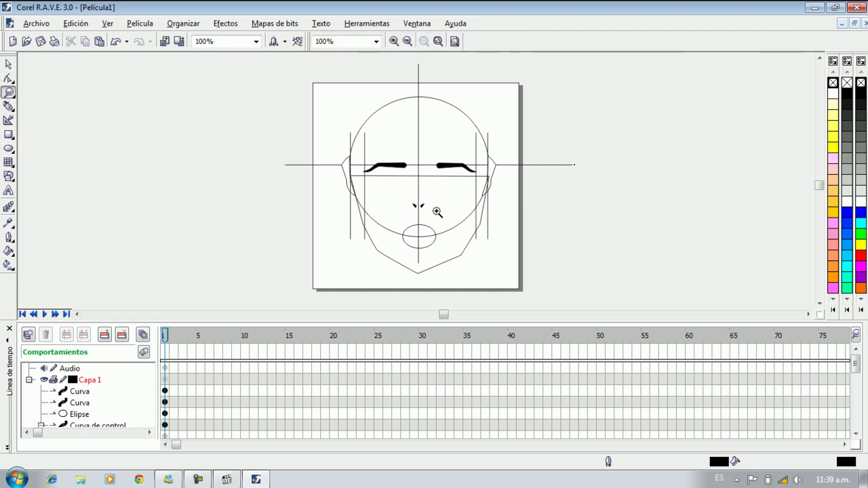
left_click(392, 178)
left_click(8, 106)
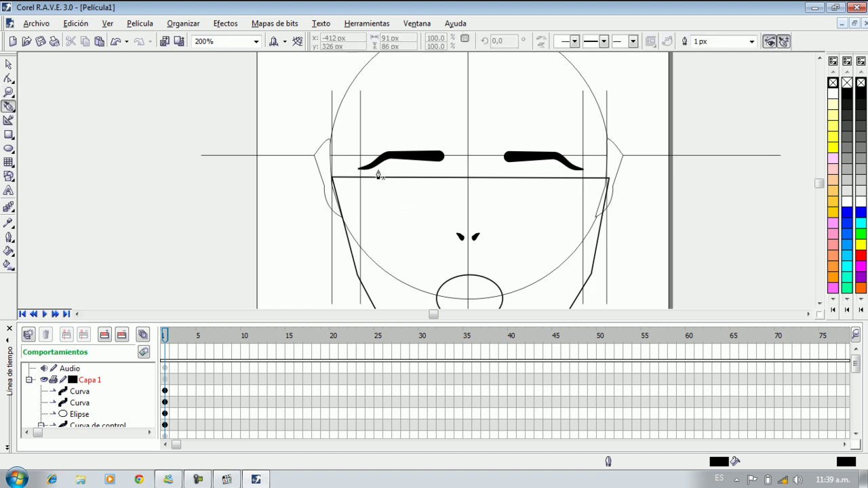
mouse_move(376, 175)
left_mouse_down()
mouse_move(388, 167)
mouse_move(434, 173)
left_mouse_up()
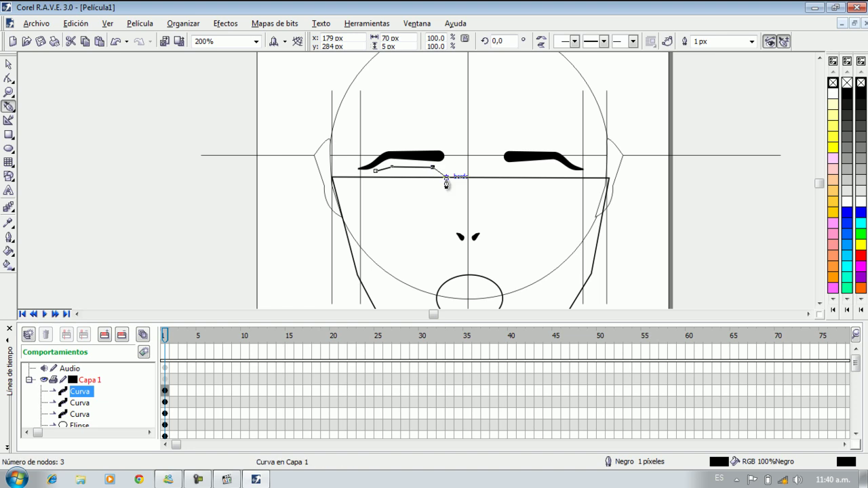
left_click(446, 177)
left_click_drag(426, 189, 397, 190)
left_click(382, 187)
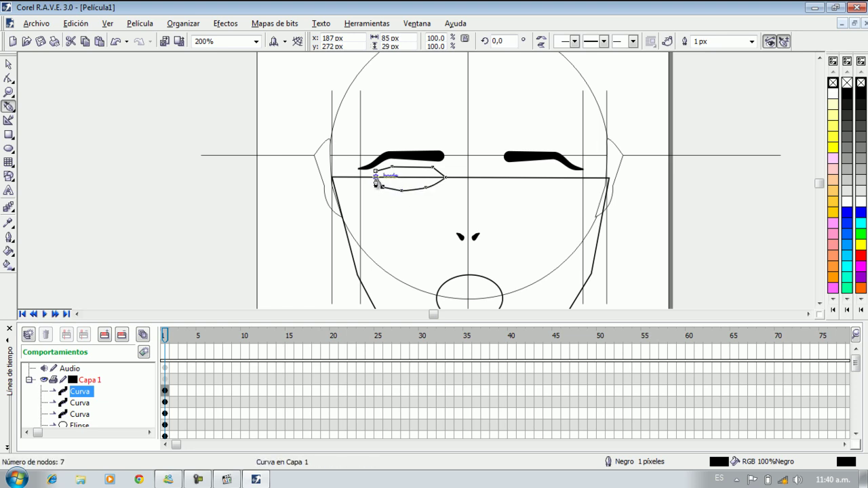
left_click(366, 178)
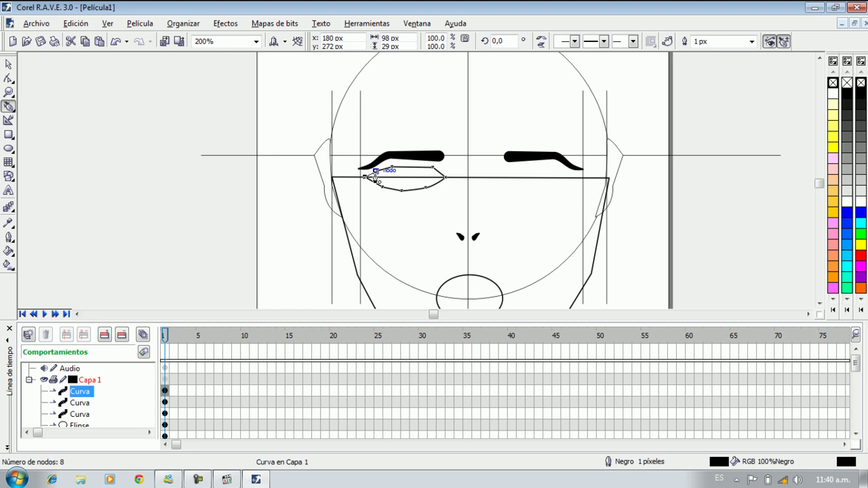
left_click(376, 171)
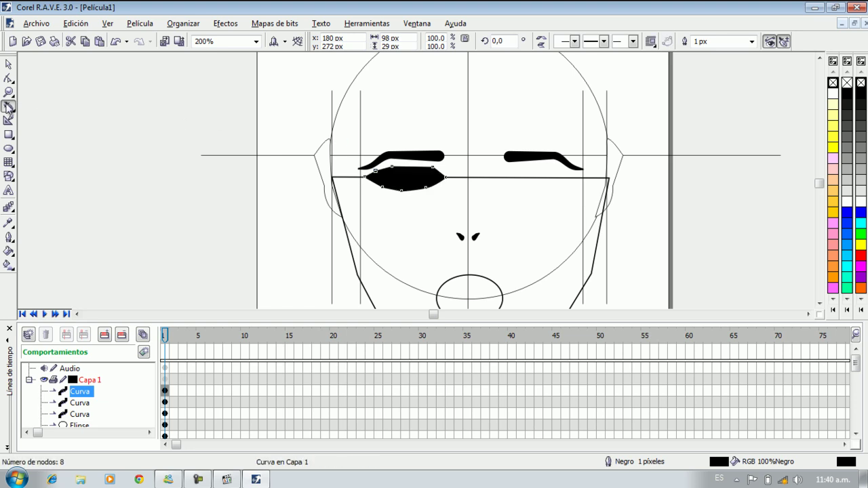
Fill the eye shape below the left eyebrow with white
left_click(8, 92)
left_click(407, 42)
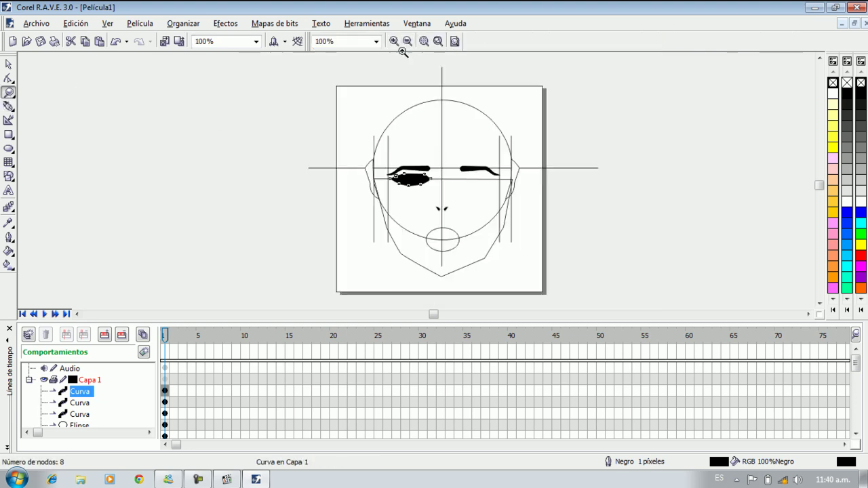
left_click(8, 65)
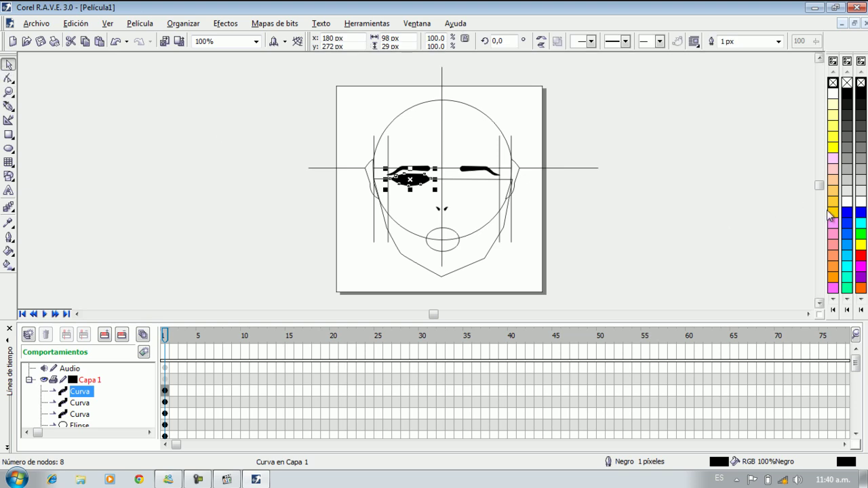
left_click(846, 201)
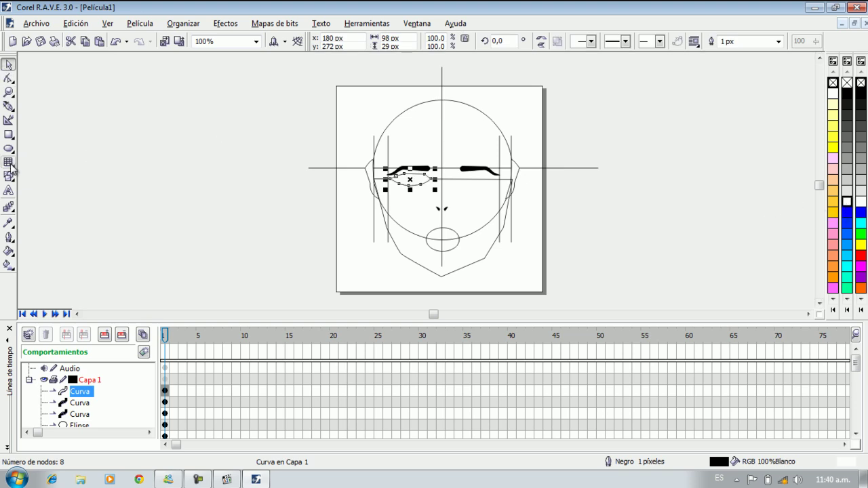
Draw an ellipse pupil about 19 by 17 px beside the page, fill it black and place it at the centre of the white eye
left_click(8, 148)
left_click_drag(255, 211, 249, 202)
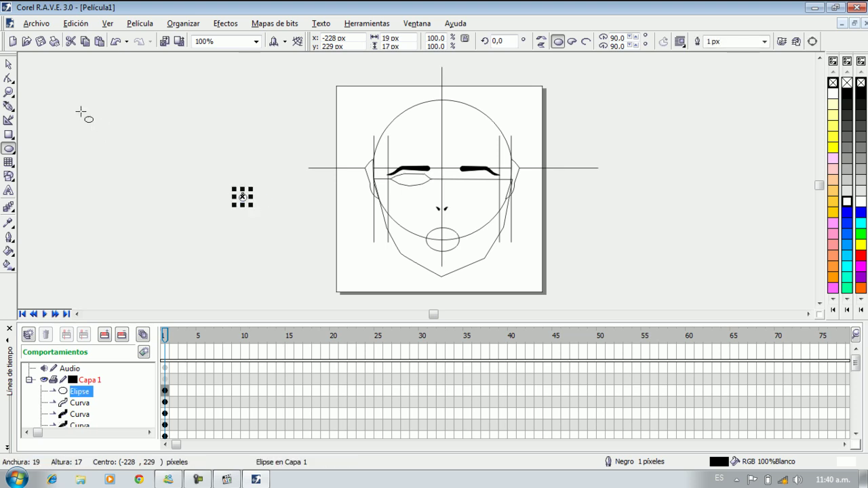
left_click(8, 64)
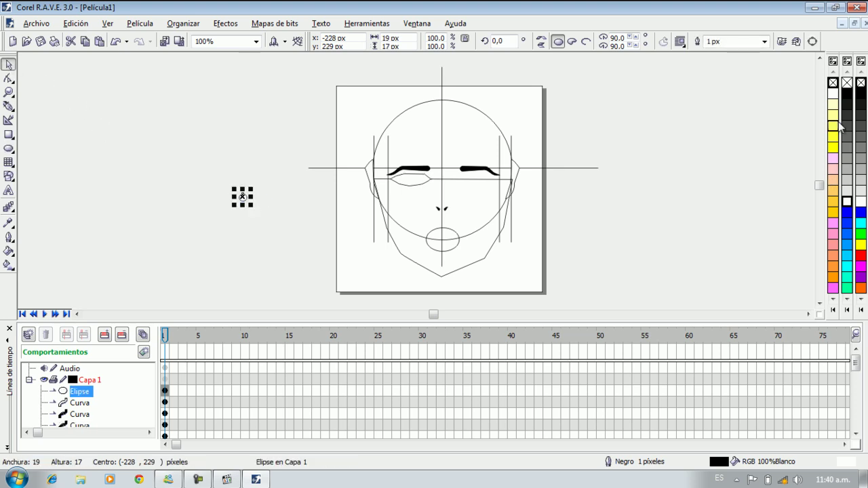
left_click(846, 93)
left_click_drag(243, 197, 411, 180)
left_click(297, 214)
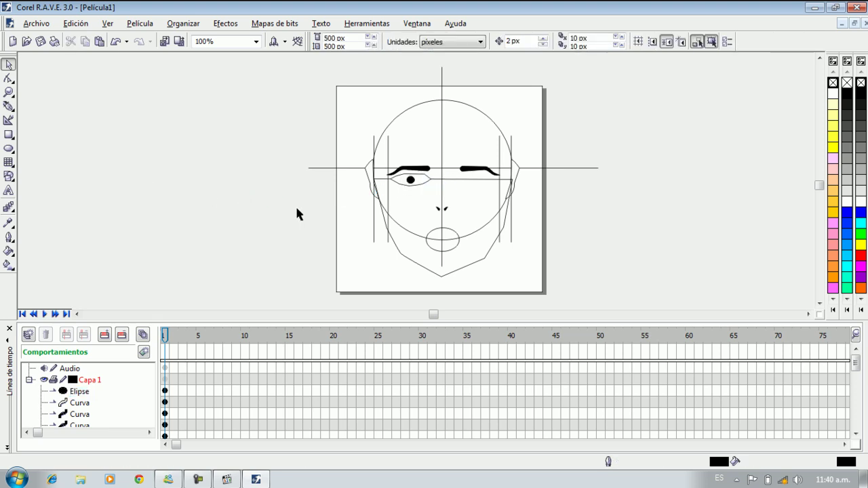
Duplicate the eye and its pupil, mirror the copy horizontally and place it level with the original under the other eyebrow
left_click_drag(354, 195, 437, 175)
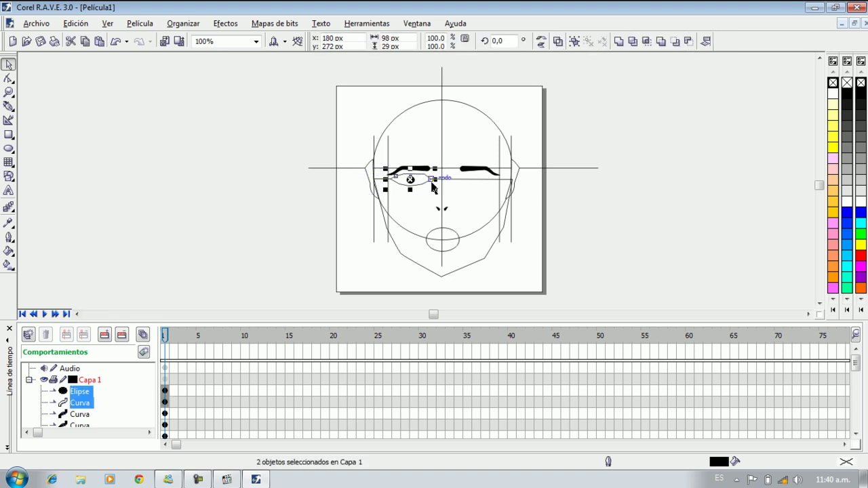
key("ctrl+c")
key("ctrl+v")
left_click(542, 42)
left_click_drag(411, 179, 478, 179)
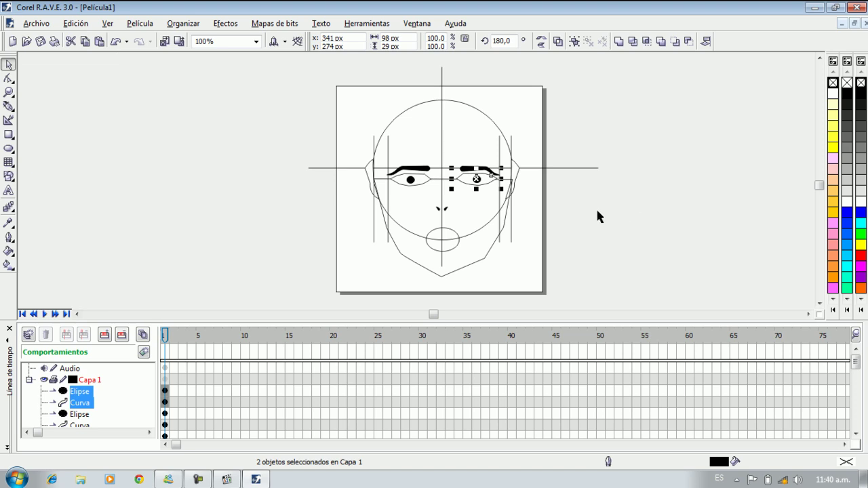
key("Right")
key("Right")
left_click(597, 209)
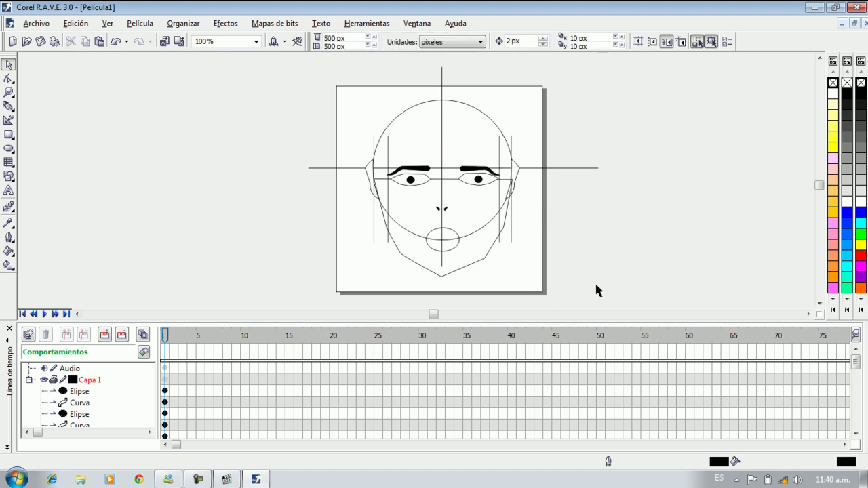
left_click(482, 254)
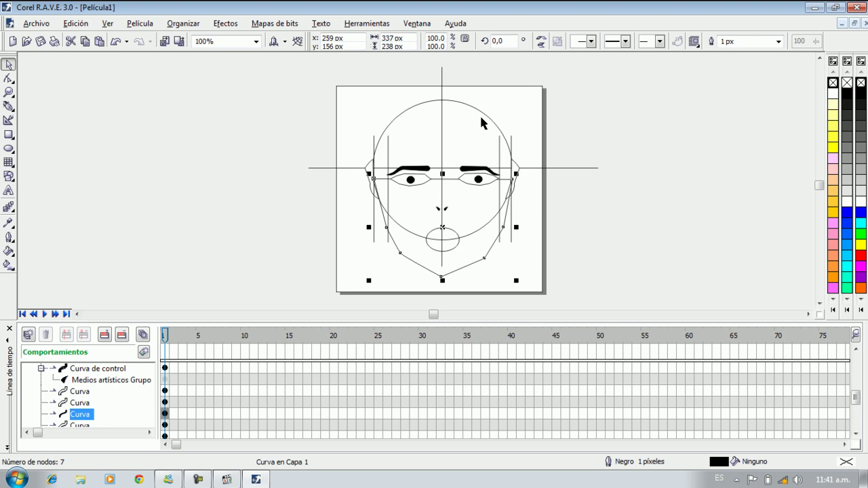
left_click(601, 293)
left_click(473, 252)
left_click(472, 109, "shift")
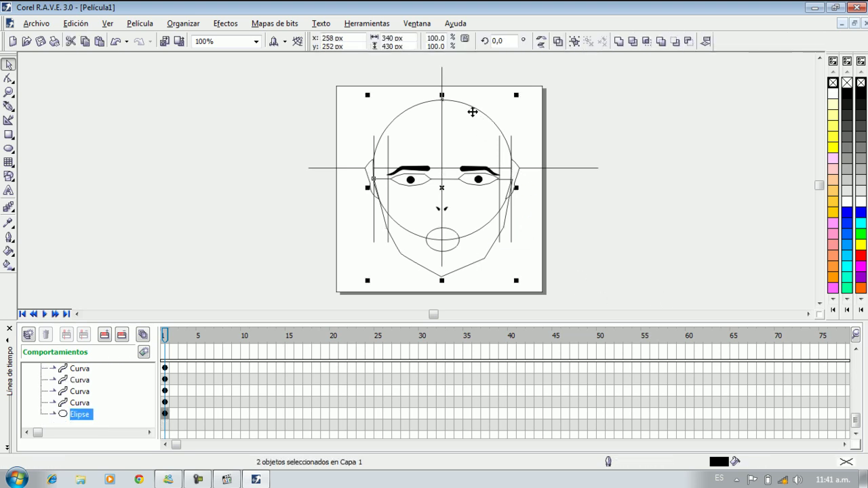
left_click(517, 175)
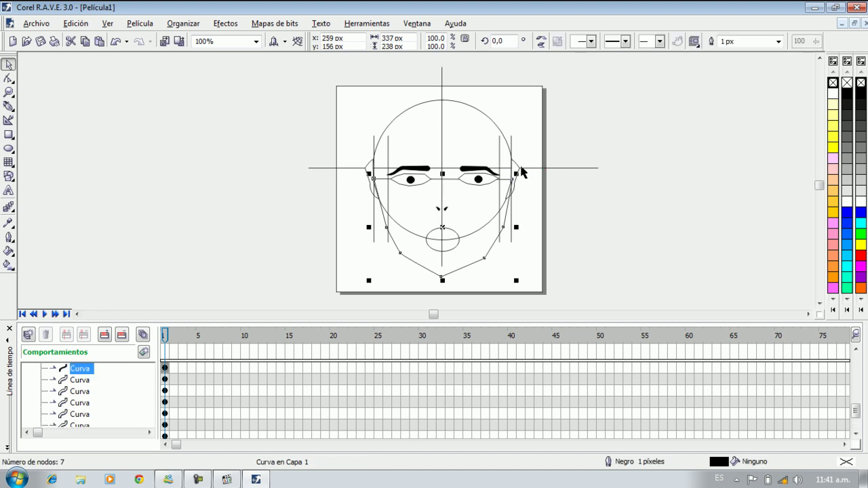
left_click(515, 170, "shift")
left_click(458, 118, "shift")
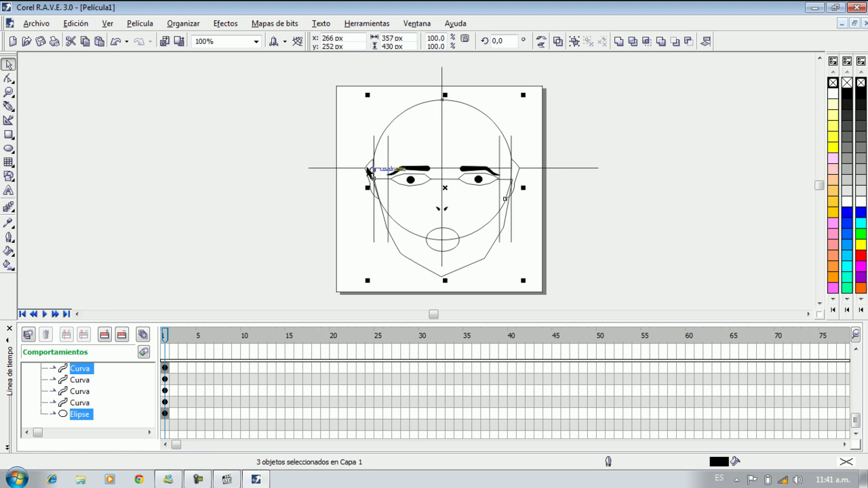
left_click(368, 170, "shift")
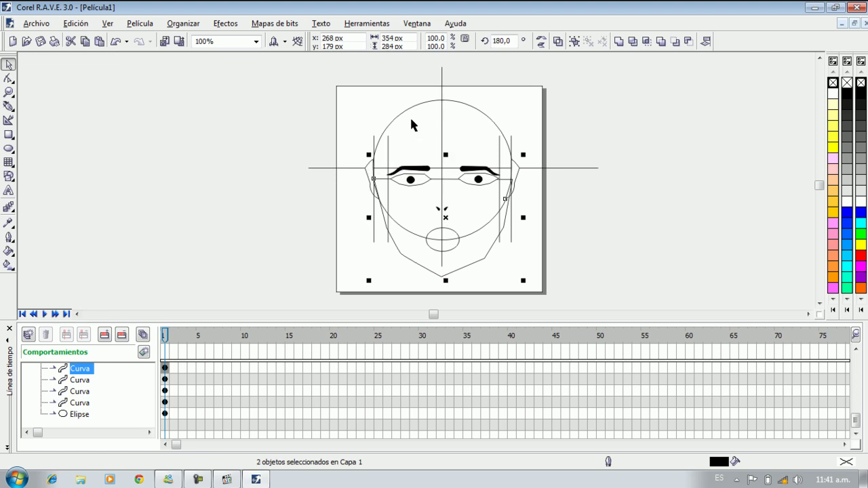
left_click(541, 212)
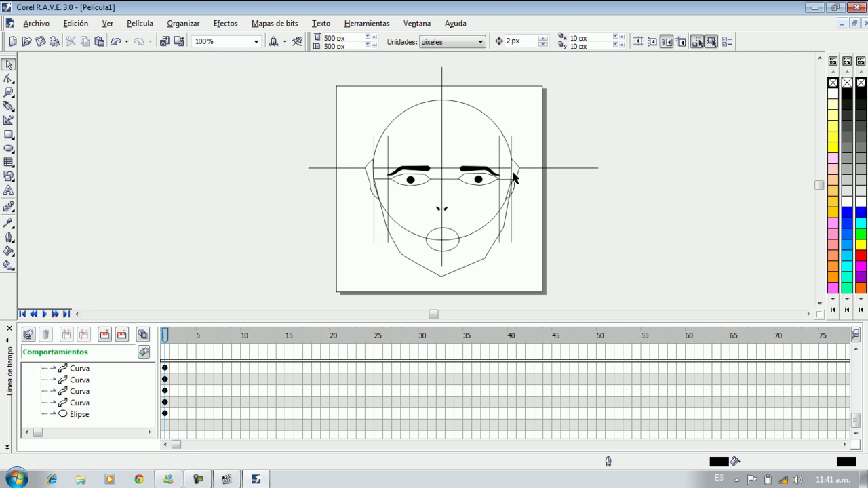
Weld both ears, the jaw shape and the head circle into a single head outline
left_click(515, 173)
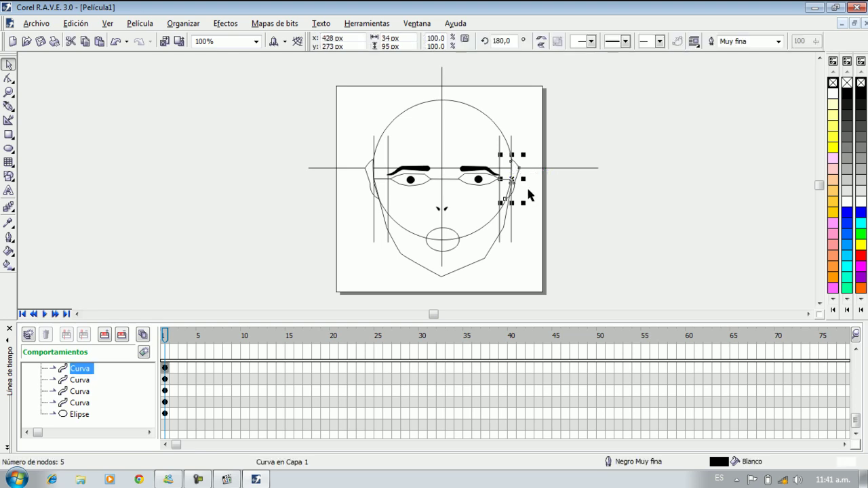
left_click(368, 172, "shift")
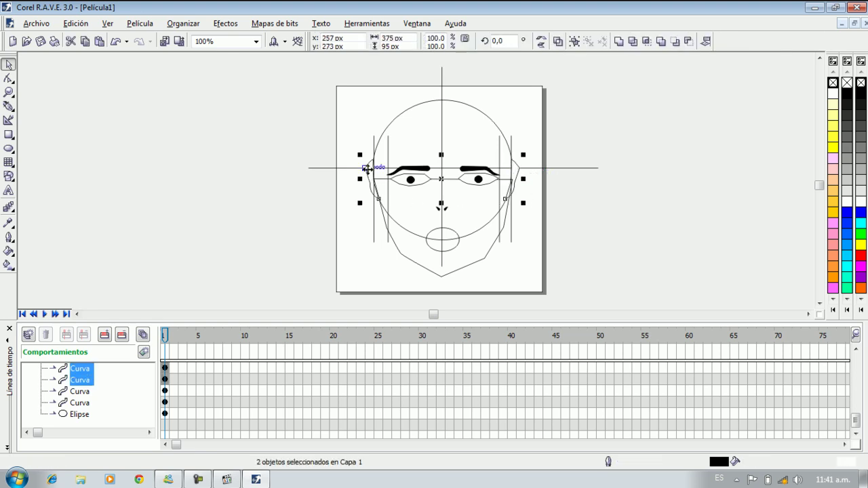
left_click(420, 262, "shift")
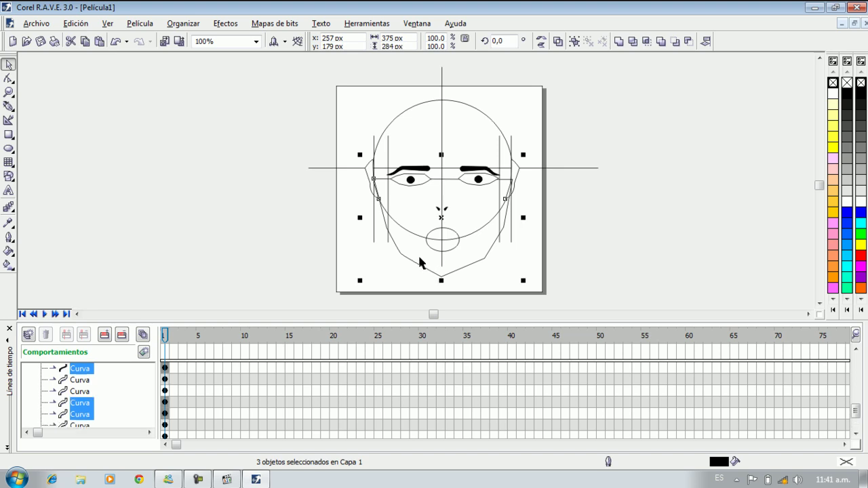
left_click(464, 122, "shift")
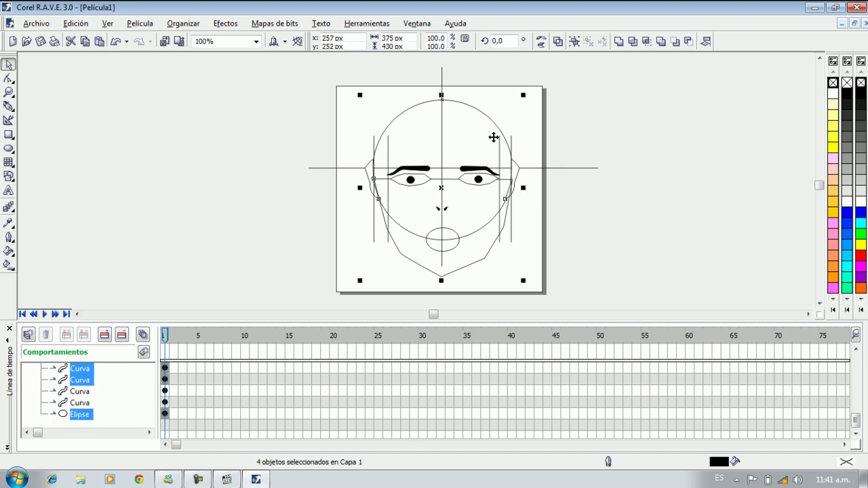
left_click(619, 42)
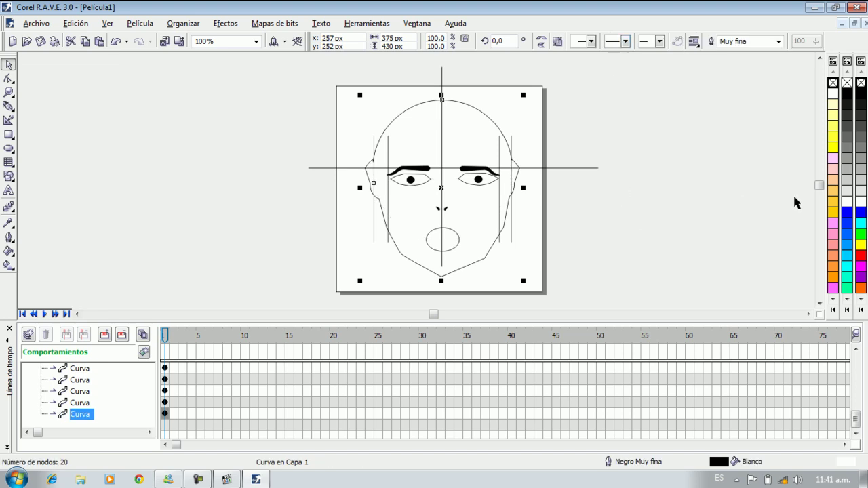
Fill the welded head with the skin colour FFCC66 and the mouth ellipse with black
left_click(833, 195)
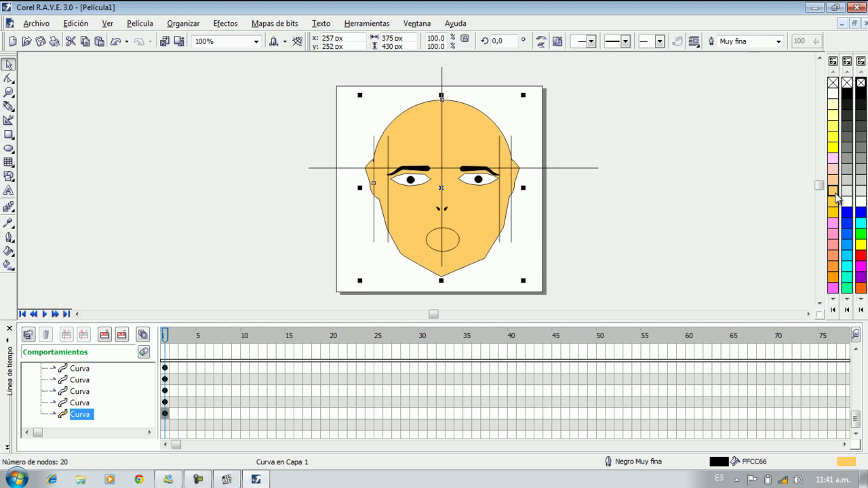
left_click(689, 190)
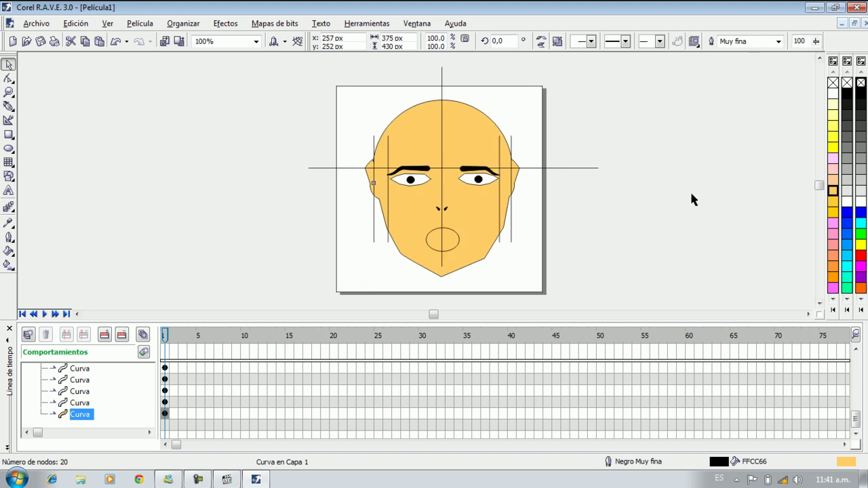
left_click(444, 240)
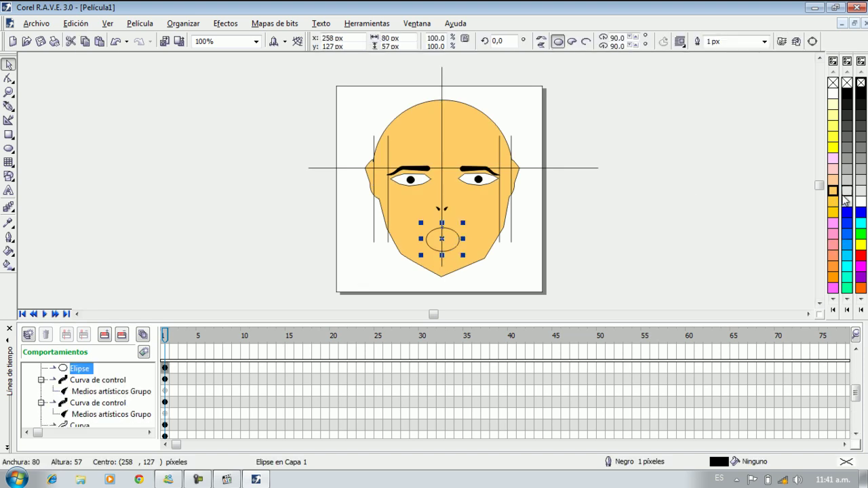
left_click(852, 105)
key("Escape")
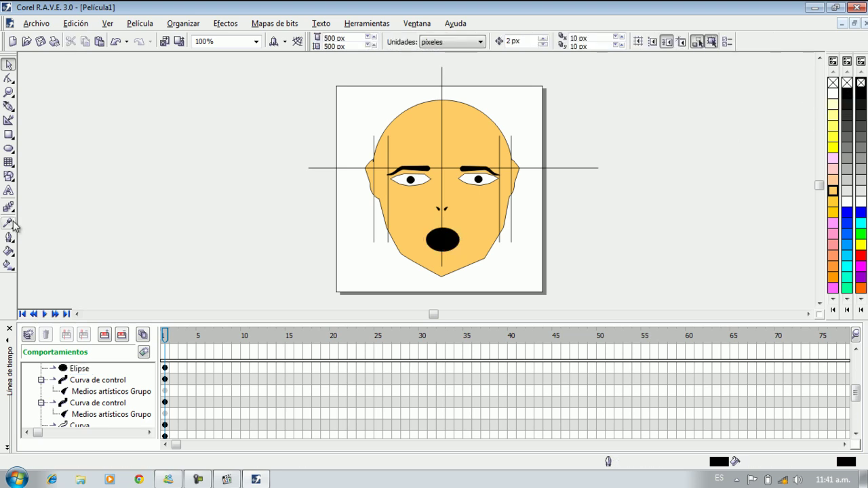
Draw a closed tongue shape about 75 by 24 px with a wavy upper edge along the lower part of the mouth ellipse
left_click(8, 93)
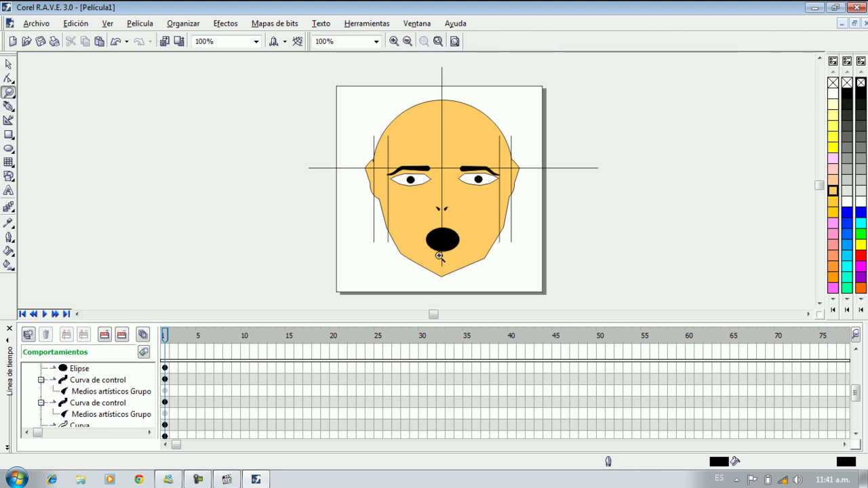
left_click(452, 248)
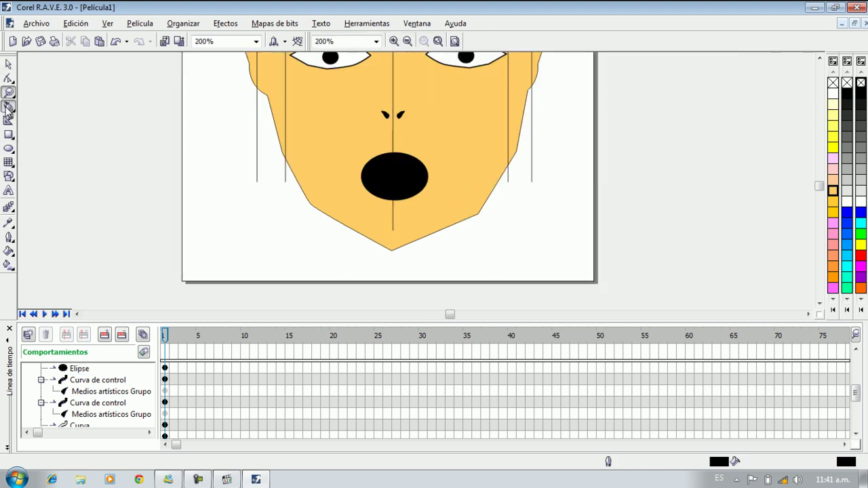
left_click(9, 107)
left_click_drag(363, 183, 416, 182)
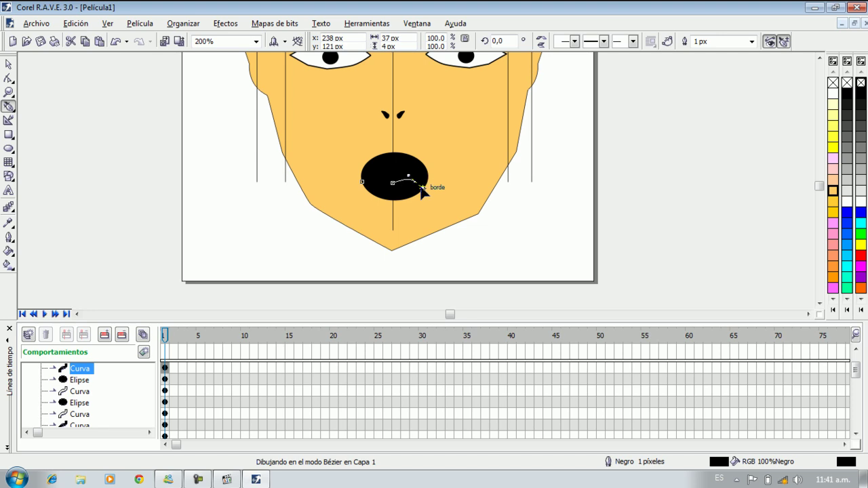
left_click(421, 187)
key("Escape")
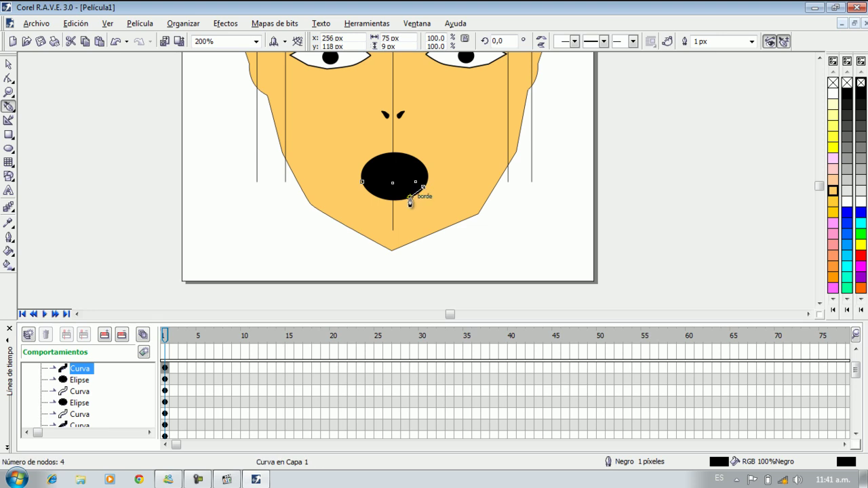
left_click(422, 188)
left_click(383, 199)
mouse_move(369, 194)
left_mouse_down()
mouse_move(381, 190)
mouse_move(368, 193)
left_mouse_up()
left_click(363, 184)
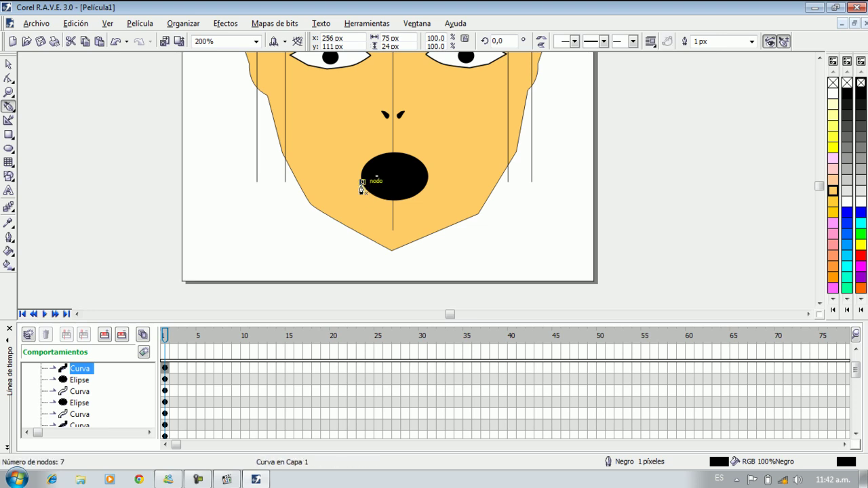
Fill the tongue shape inside the mouth with red
left_click(8, 64)
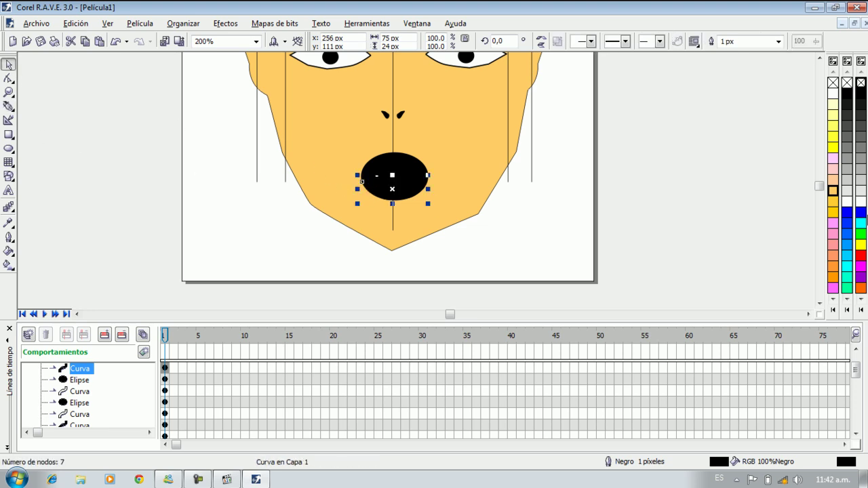
left_click(862, 257)
left_click(653, 183)
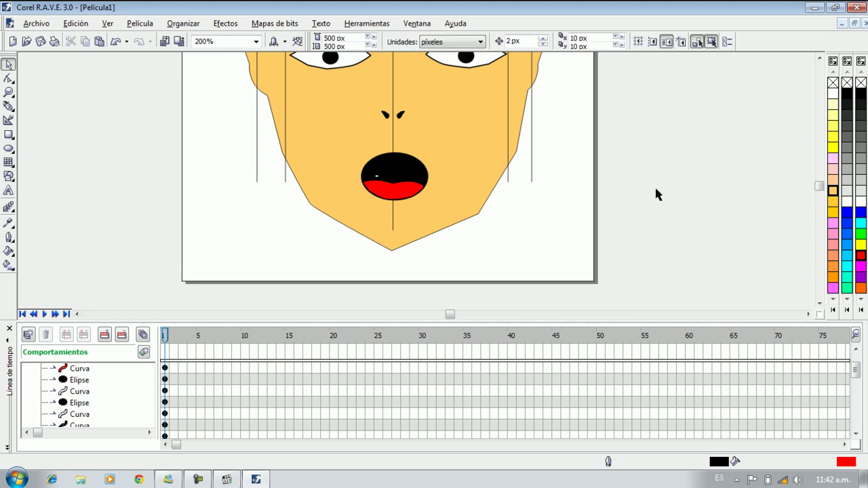
Delete the horizontal construction line that crosses the head at eyebrow level
left_click(8, 92)
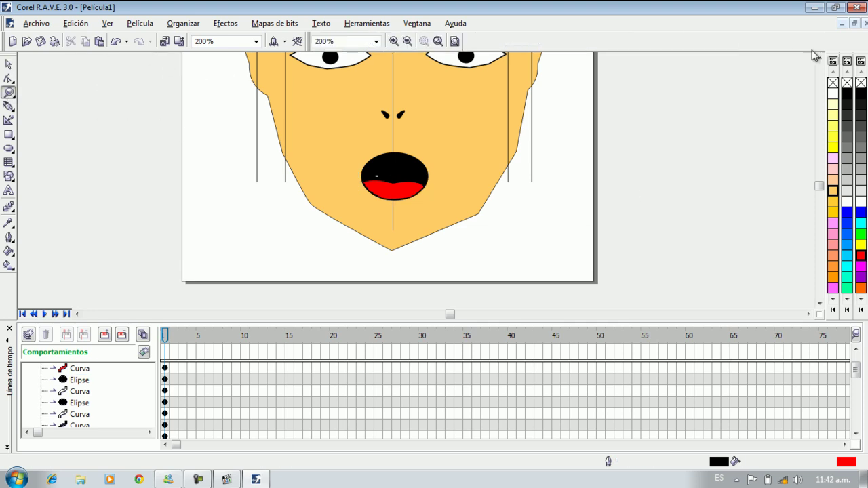
left_click(408, 41)
left_click(8, 64)
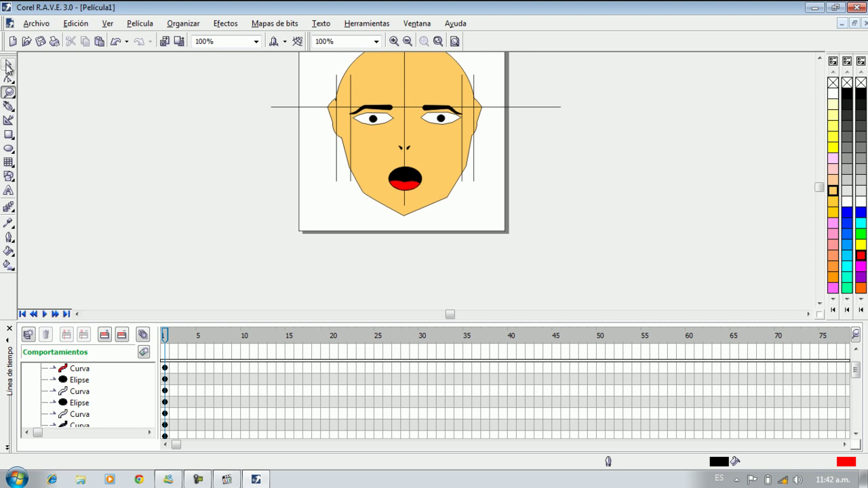
left_click(821, 59)
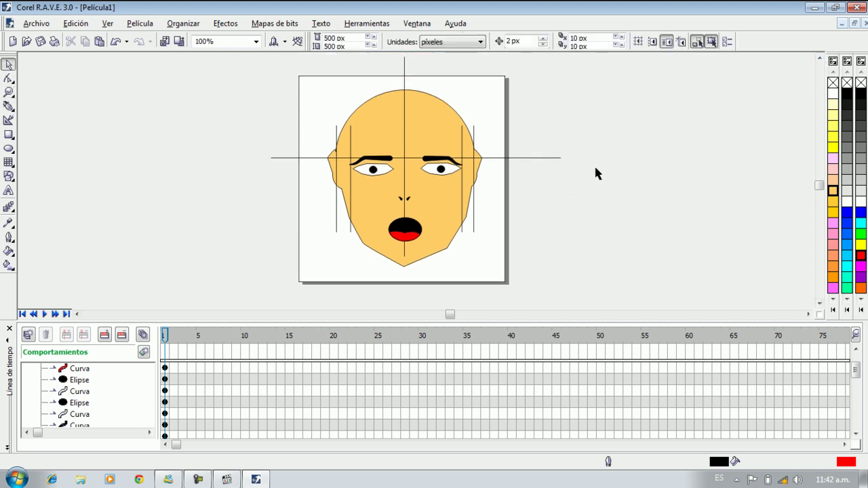
left_click(558, 158)
key("Delete")
Delete the central vertical construction line and the four vertical lines at the sides of the face
left_click(472, 206)
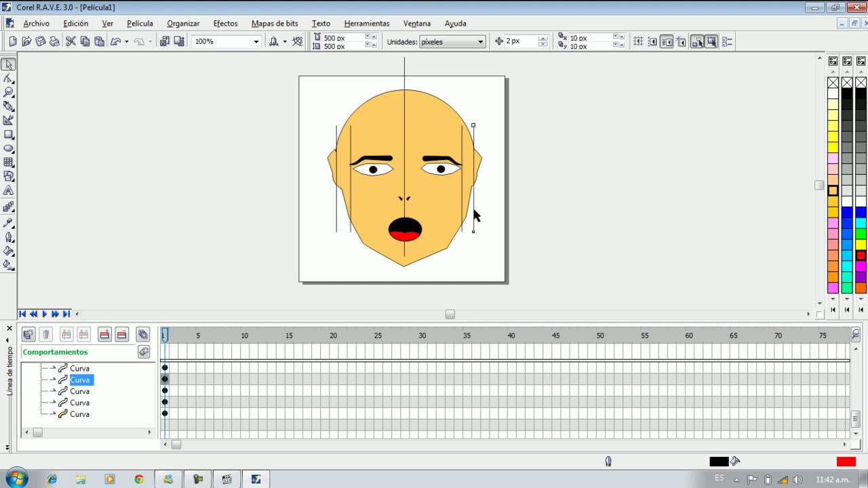
key("Delete")
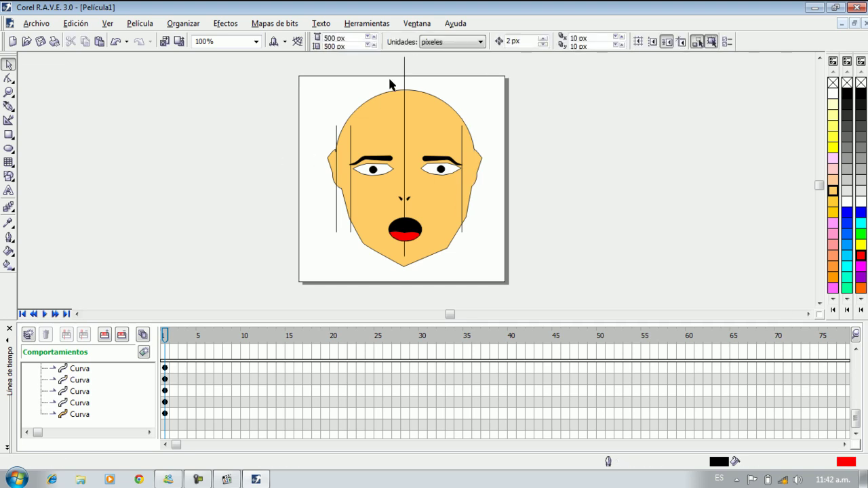
left_click(404, 67)
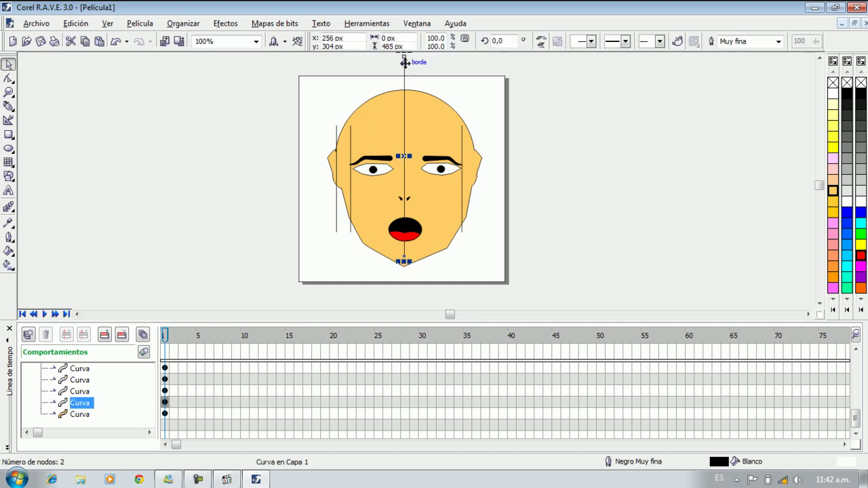
key("Delete")
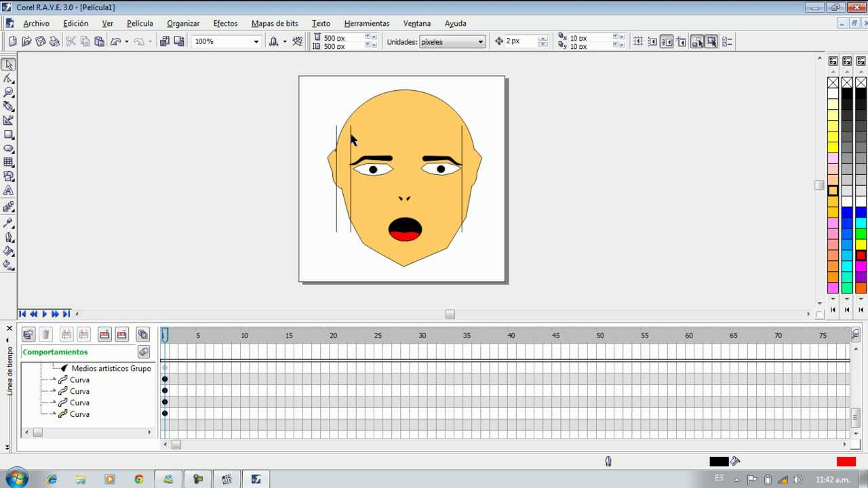
left_click(350, 135)
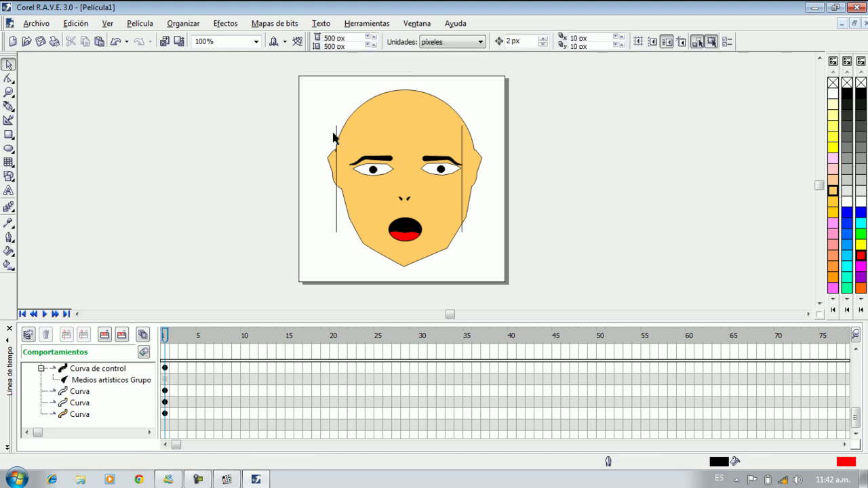
left_click(333, 135)
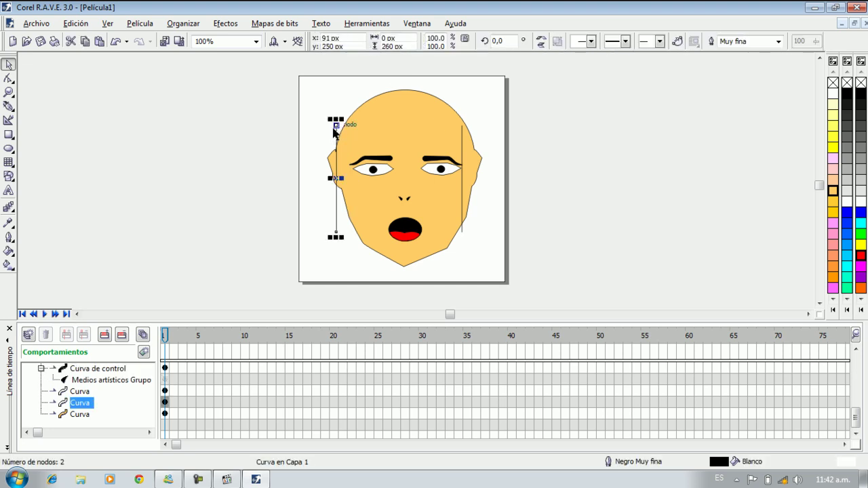
key("Delete")
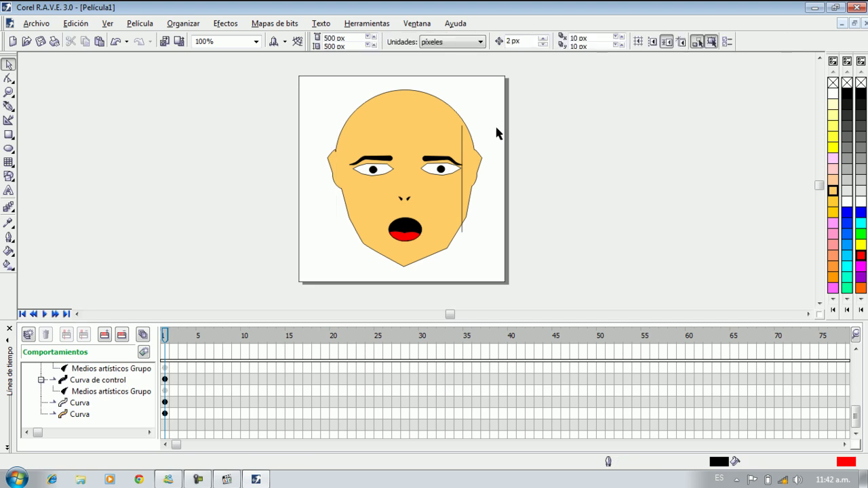
left_click(463, 135)
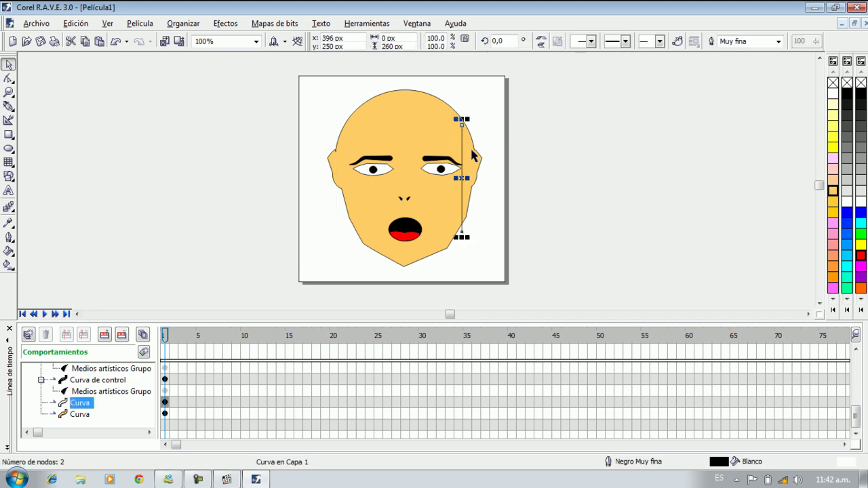
key("Delete")
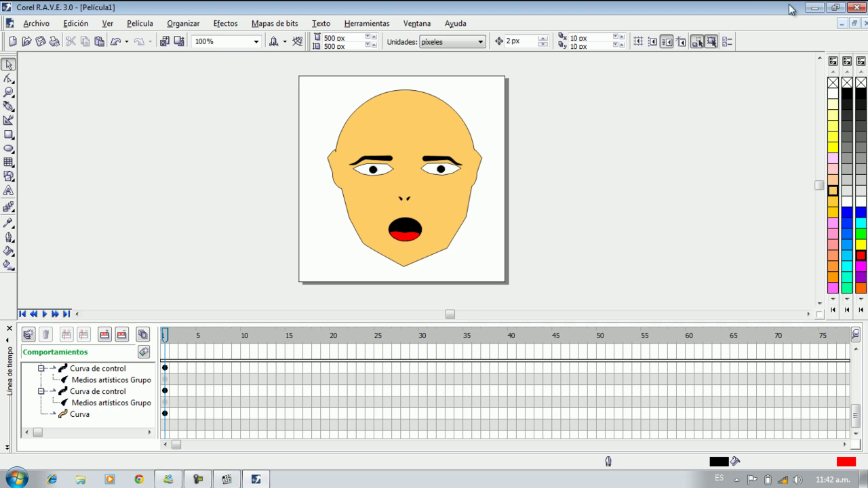
Draw a closed, tapering sideburn shape about 58 by 198 px over the left temple and ear edge, and fill it with black
scroll(821, 74, "up", 1)
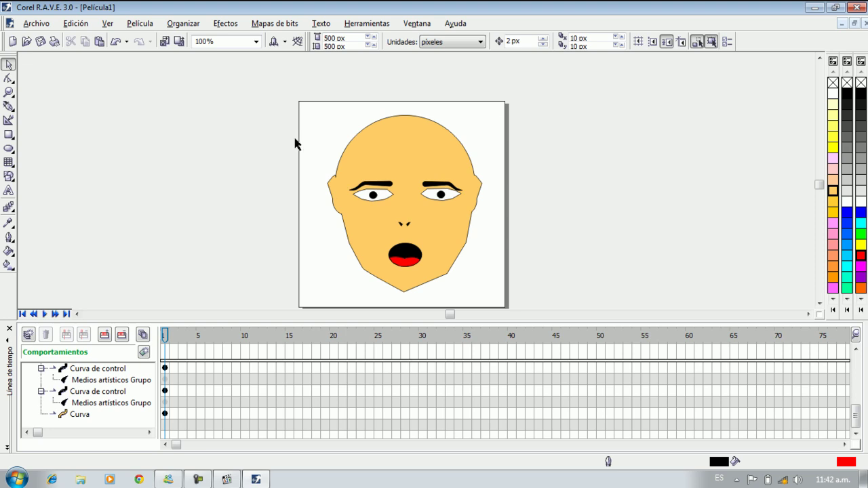
left_click(8, 106)
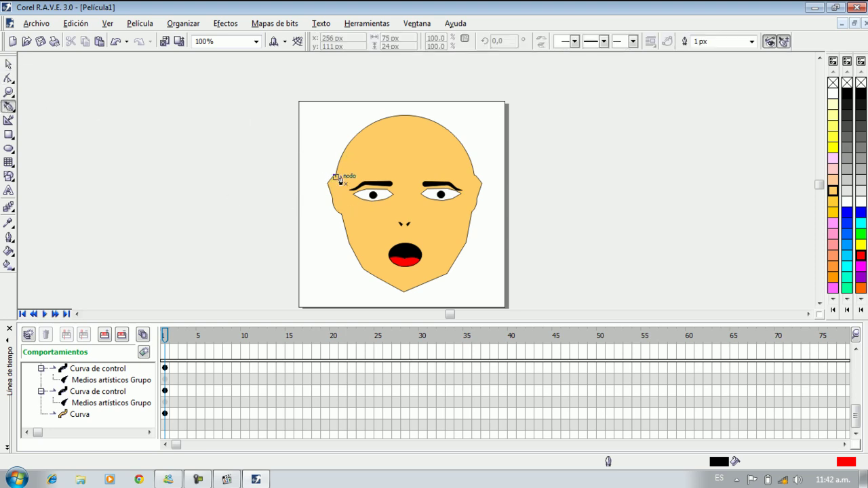
left_click_drag(338, 138, 330, 166)
left_click_drag(336, 198, 341, 213)
left_click(349, 222)
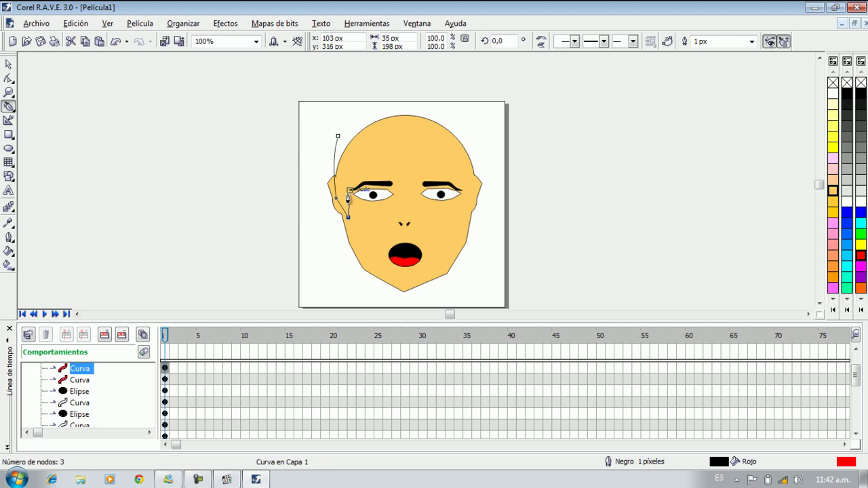
left_click_drag(345, 170, 339, 137)
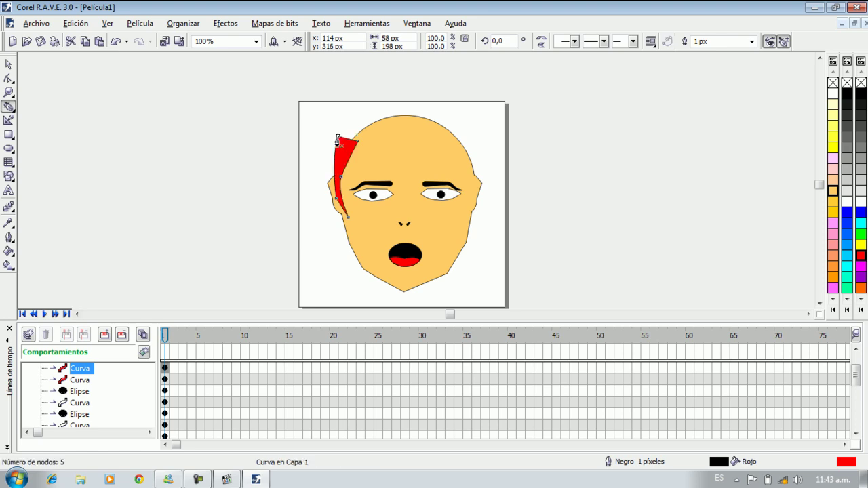
left_click(8, 64)
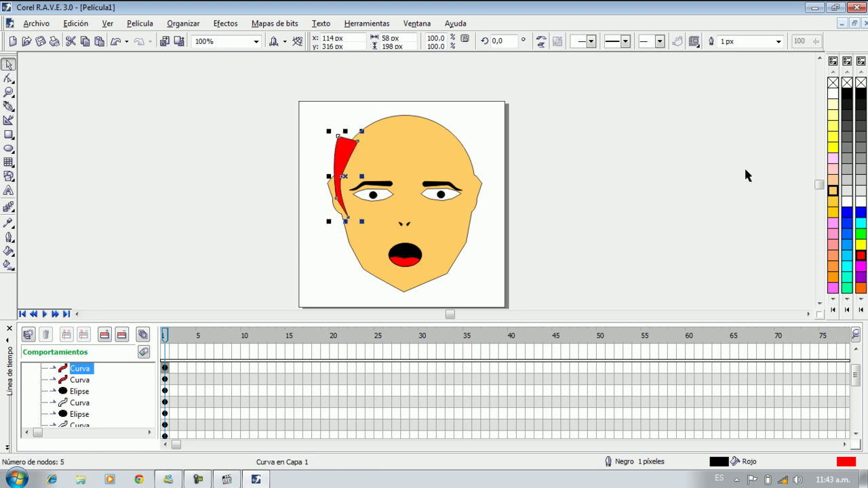
left_click(847, 93)
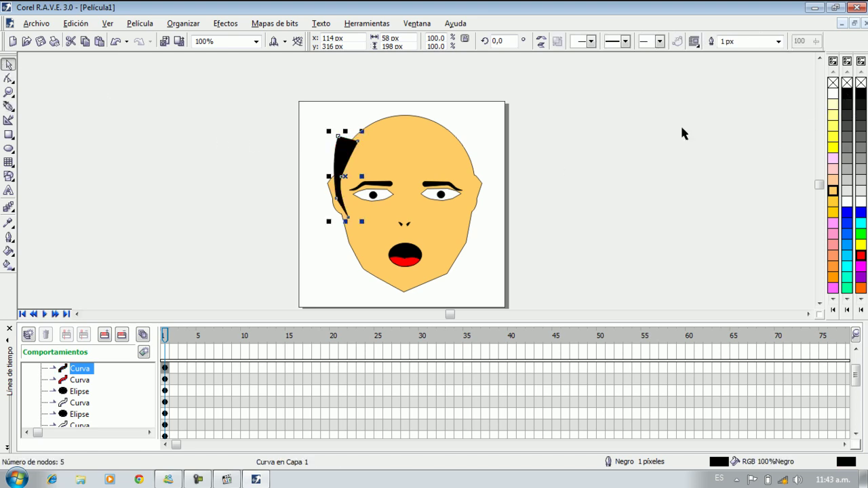
Duplicate the black sideburn, mirror it horizontally and position the copy over the opposite temple at about X 403, Y 291 px
key("ctrl+v")
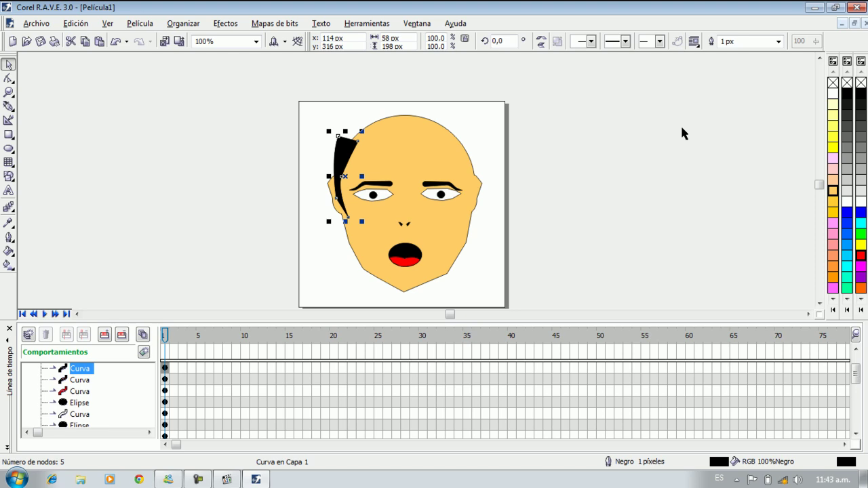
left_click(546, 43)
left_click_drag(345, 177, 457, 186)
key("Right")
key("Right")
key("Right")
key("Right")
key("Right")
key("Right")
key("Right")
key("Right")
key("Right")
key("Right")
key("Right")
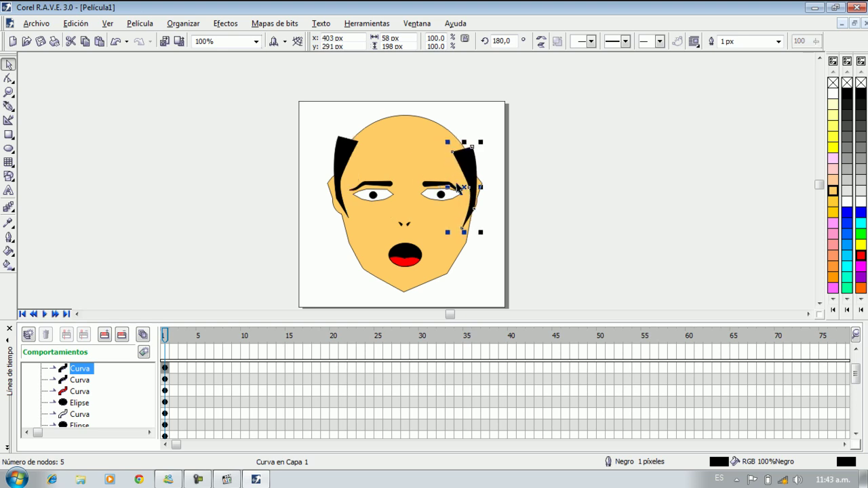
left_click(211, 168)
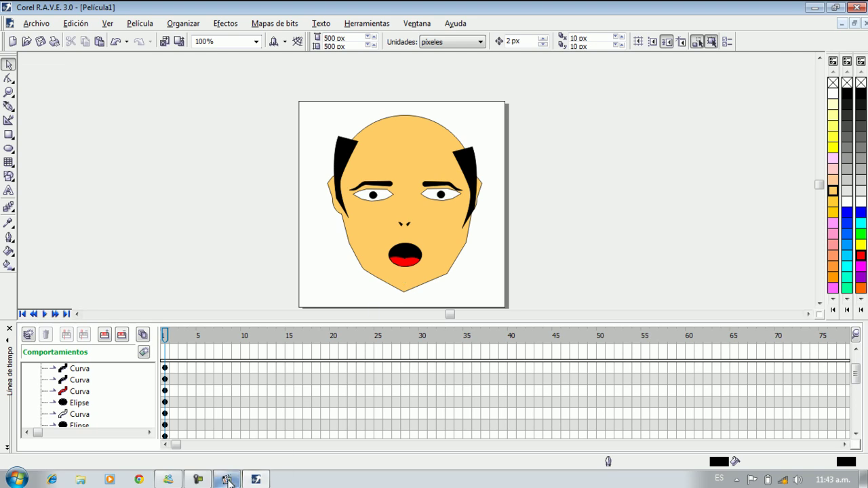
left_click(198, 480)
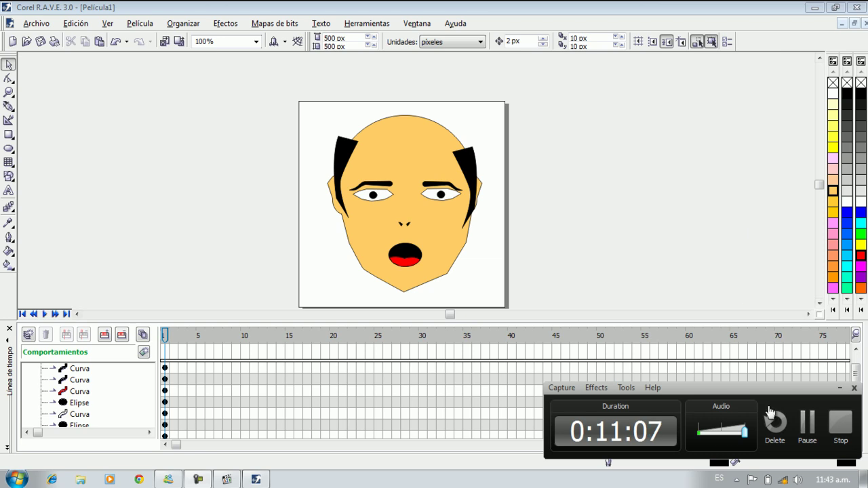
left_click(808, 426)
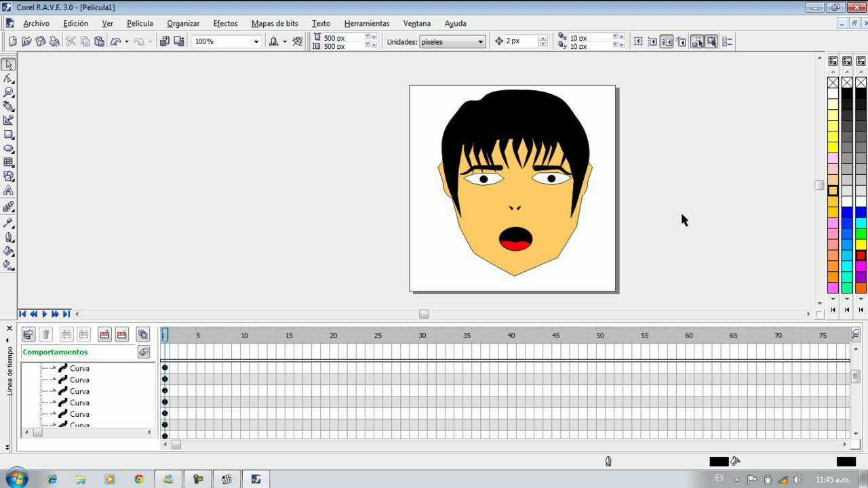
Draw a closed nine-node neck shape about 267 by 204 px from the jaw sides down past the page's lower edge
left_click(820, 304)
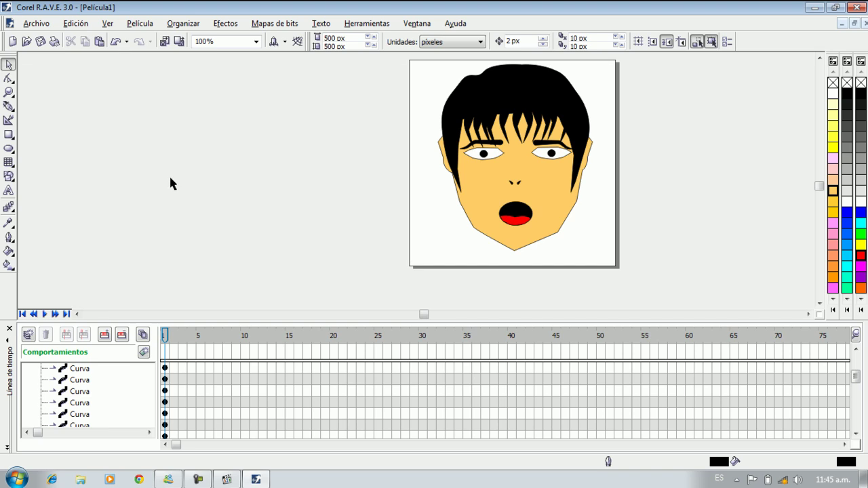
left_click(9, 106)
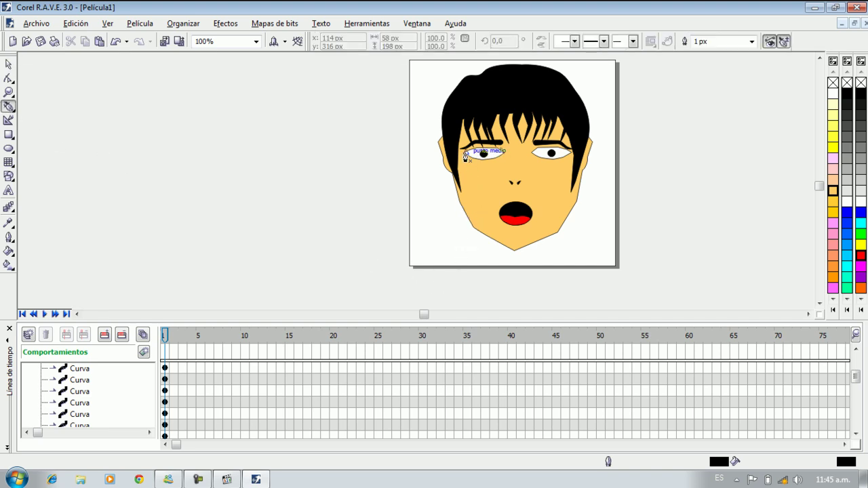
left_click(467, 215)
left_click(468, 239)
left_click(461, 260)
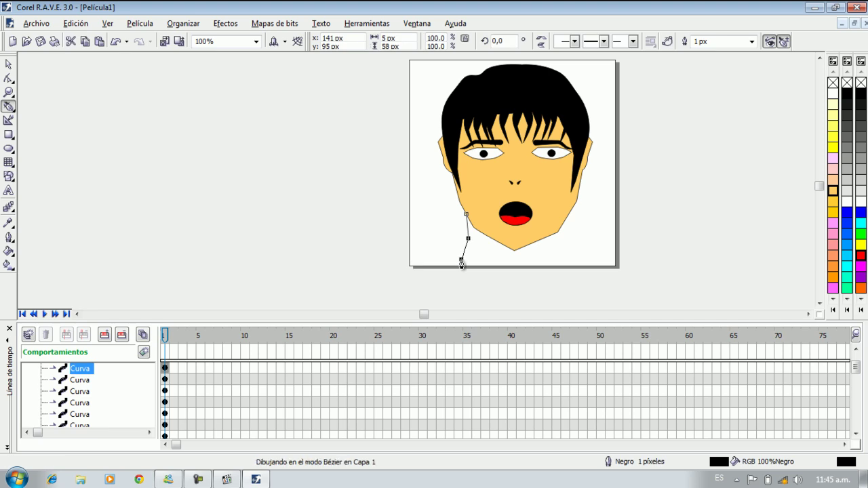
left_click(476, 277)
left_click(508, 294)
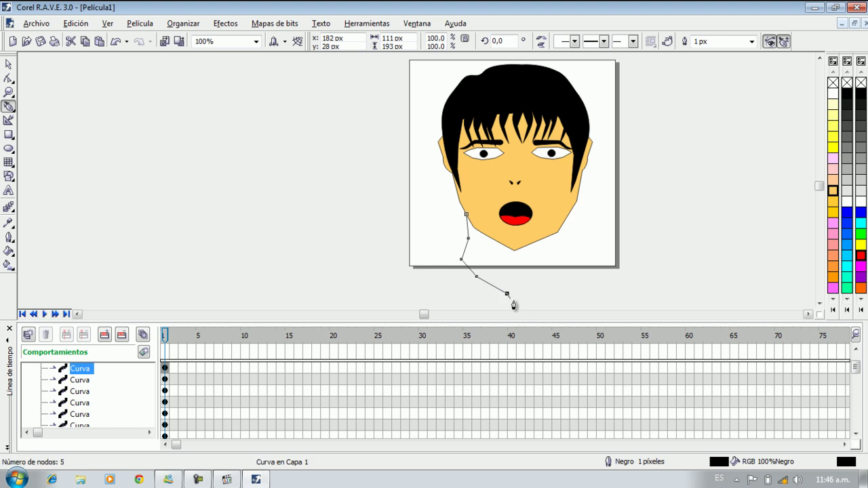
left_click(545, 282)
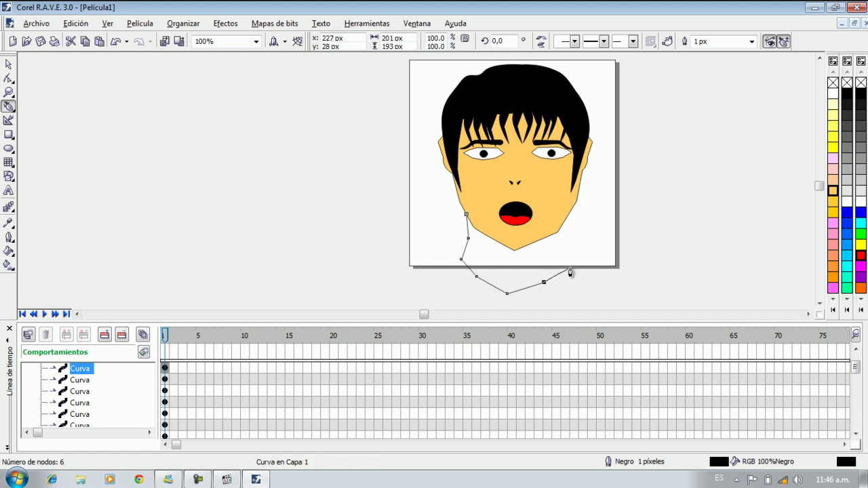
left_click(572, 266)
left_click(563, 239)
left_click(562, 211)
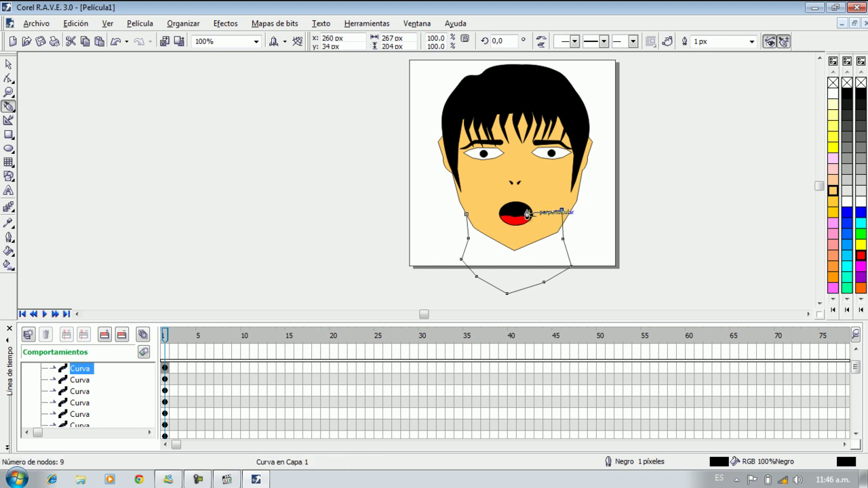
left_click(467, 214)
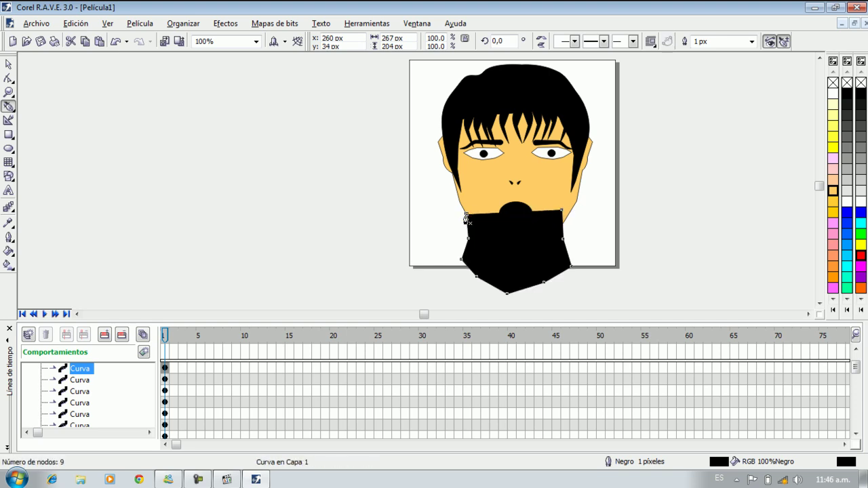
Send the neck shape behind all other objects and nudge it about 4 px to the right
left_click(8, 63)
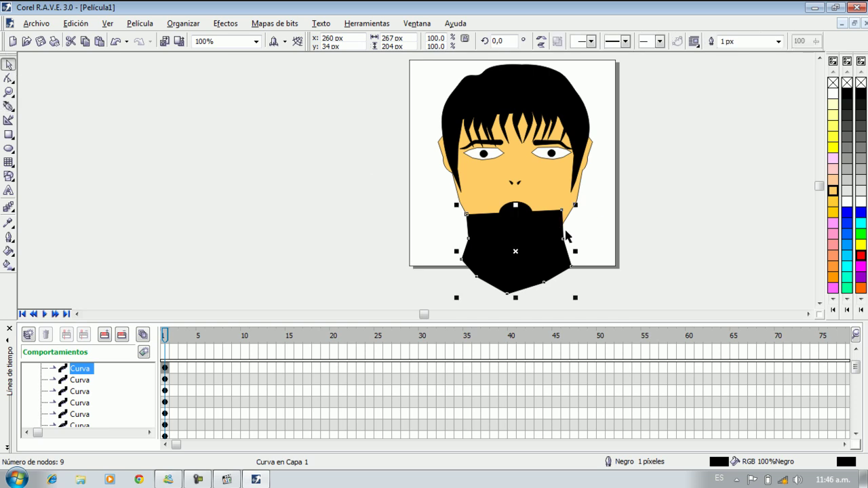
right_click(515, 249)
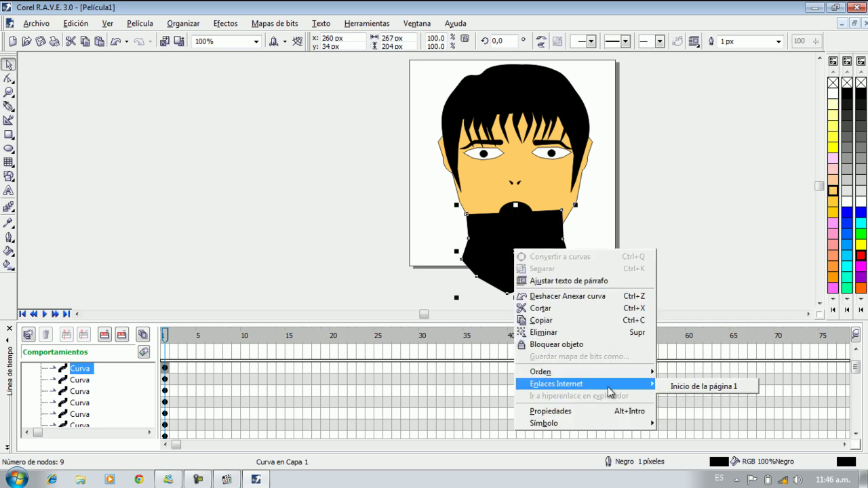
mouse_move(648, 372)
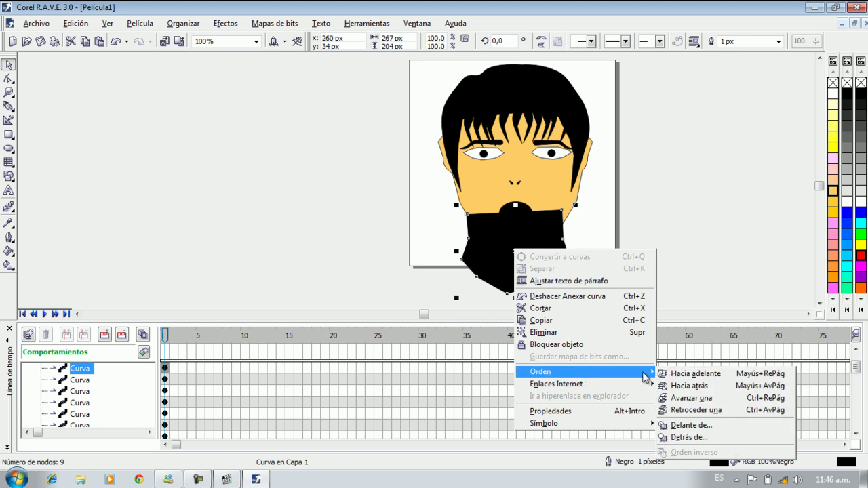
left_click(686, 385)
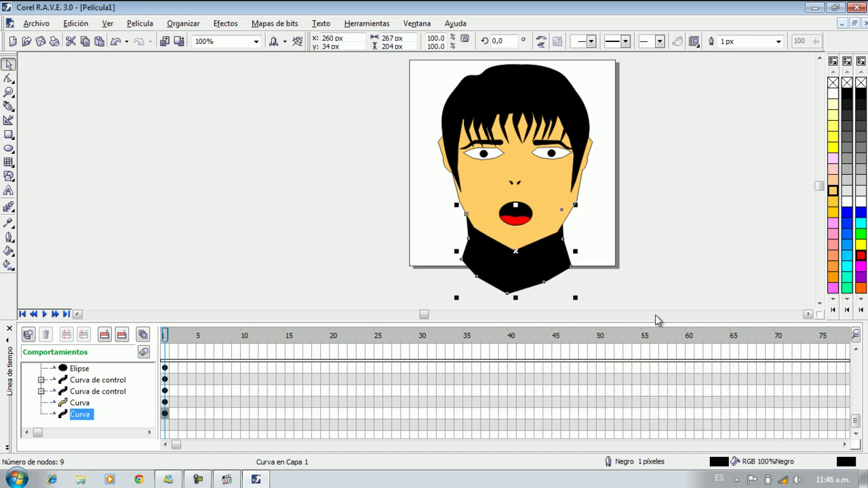
key("Right")
key("Right")
key("Right")
key("Right")
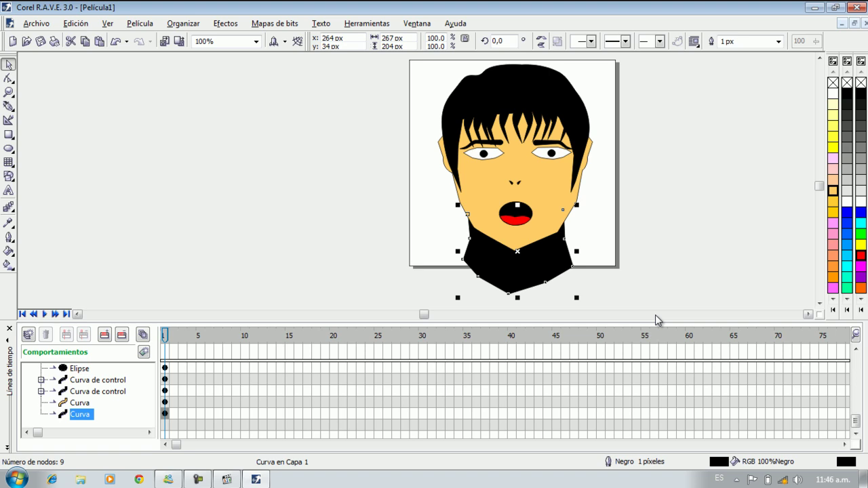
Fill the neck shape with the same skin tone as the face (FFCC66)
left_click(26, 89)
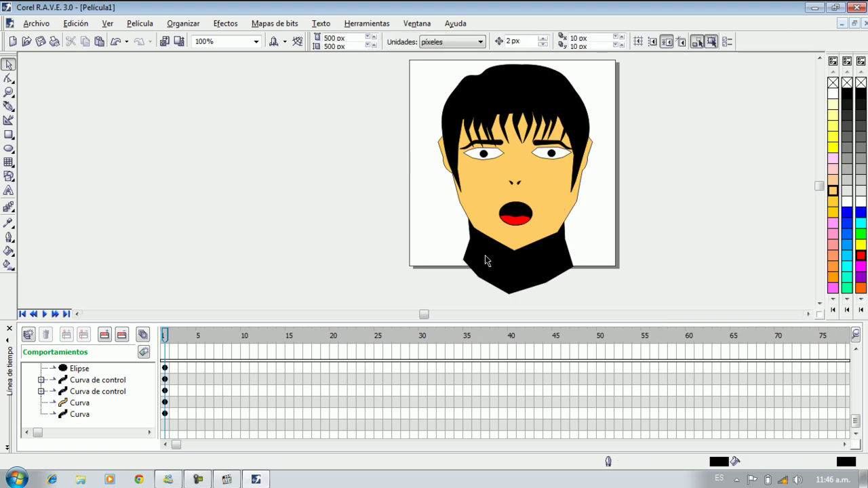
left_click(551, 274)
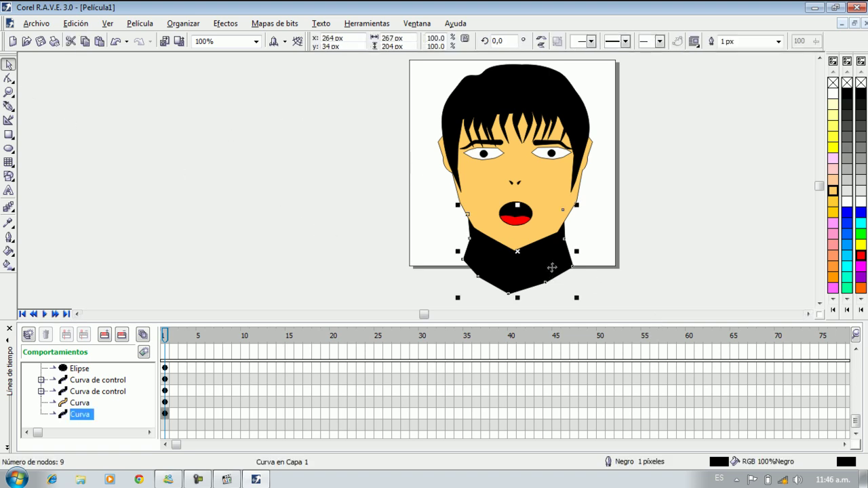
left_click(833, 192)
left_click(736, 192)
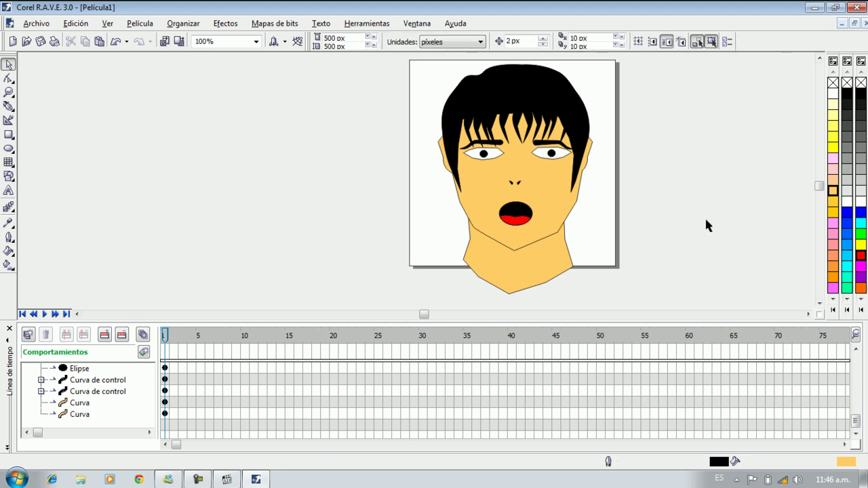
left_click(553, 224)
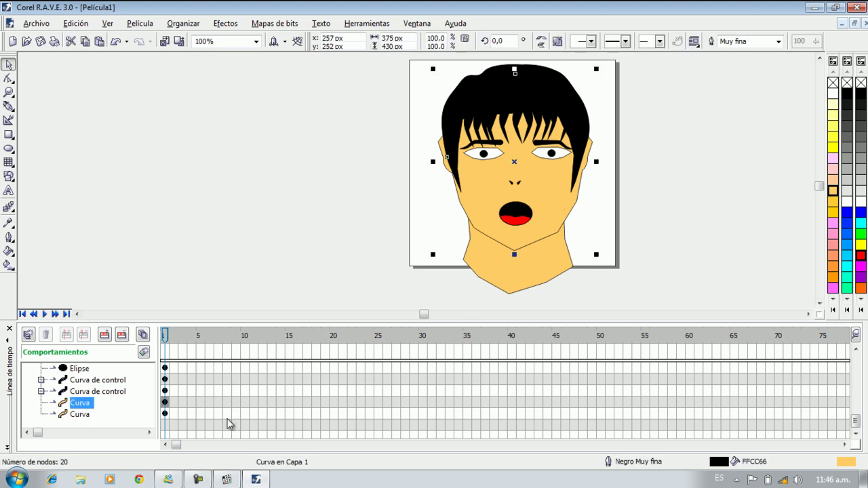
left_click(204, 485)
left_click(809, 426)
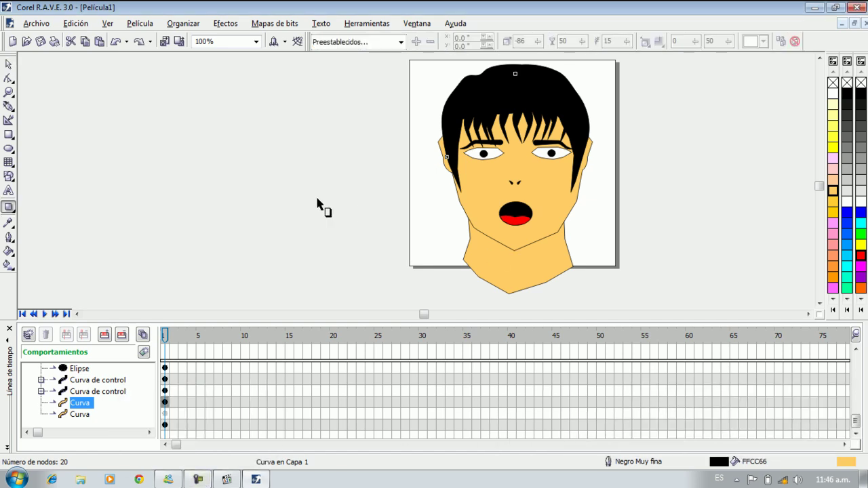
left_click(9, 64)
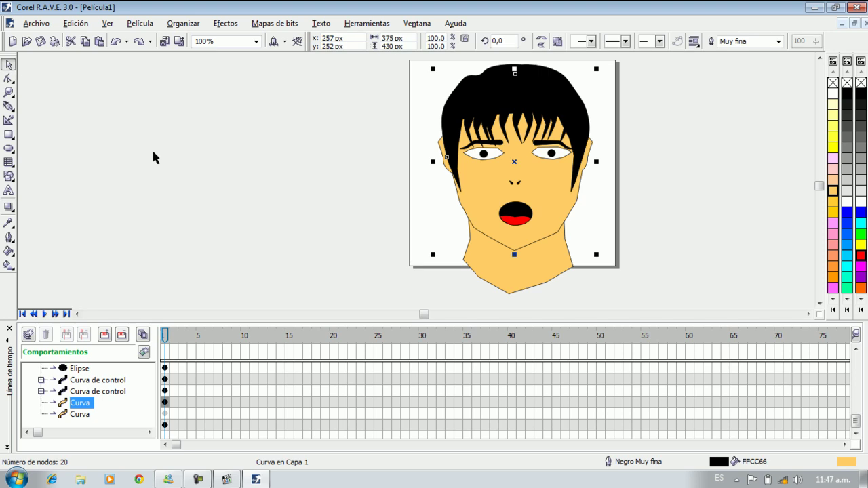
left_click(221, 163)
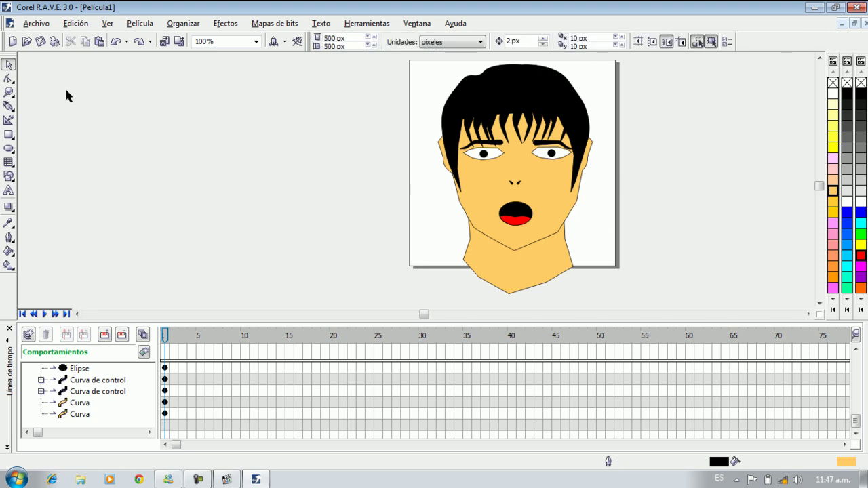
Start a Bézier shadow shape under the chin, tracing its curved lower edge from one side of the neck to the other
left_click(9, 92)
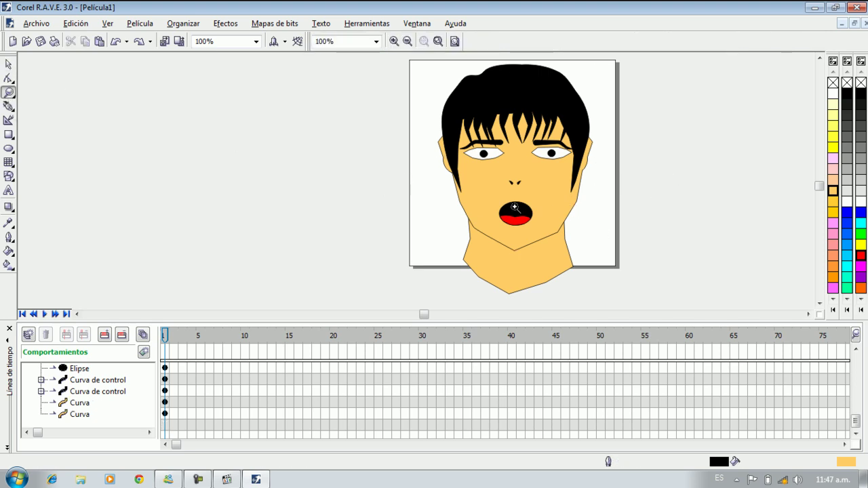
left_click(546, 234)
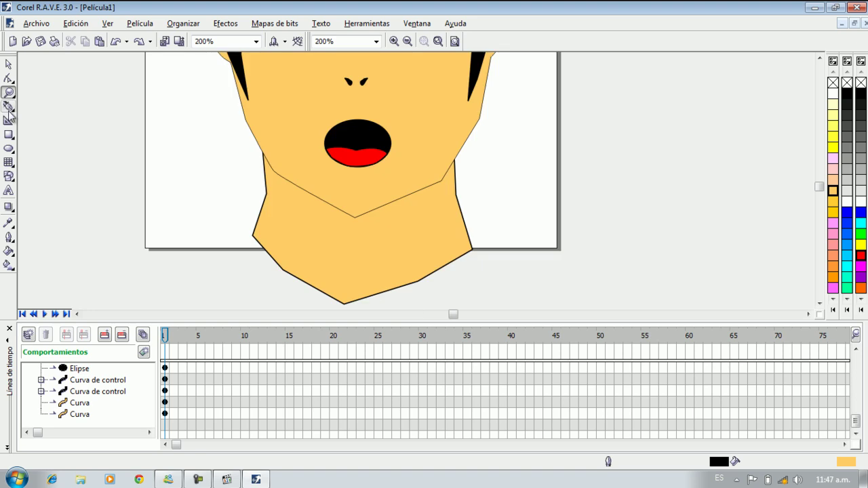
left_click(8, 107)
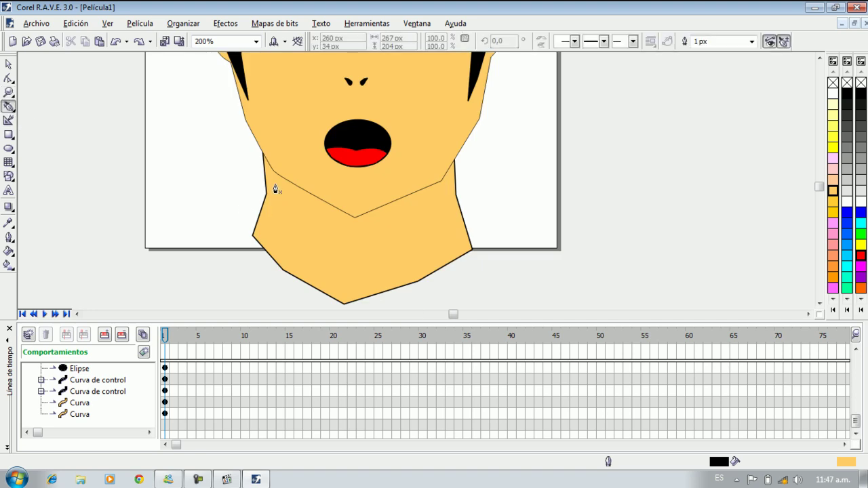
left_click(264, 154)
left_click(266, 177)
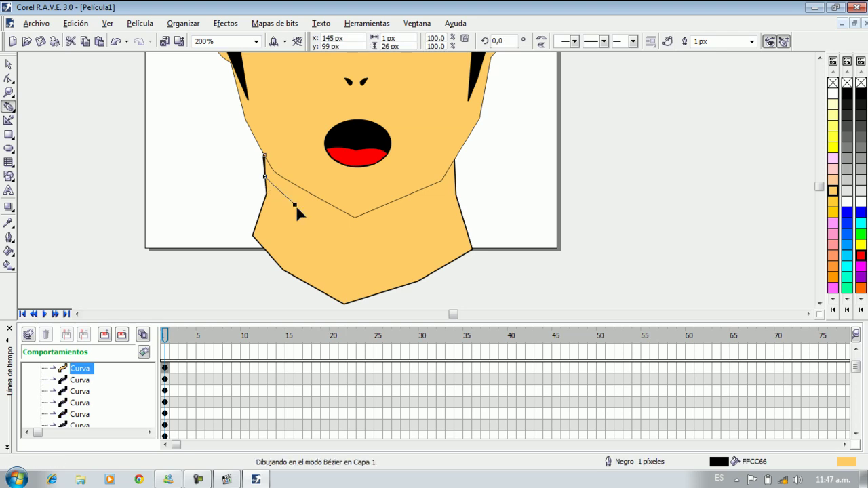
left_click_drag(299, 212, 304, 210)
left_click_drag(354, 232, 412, 215)
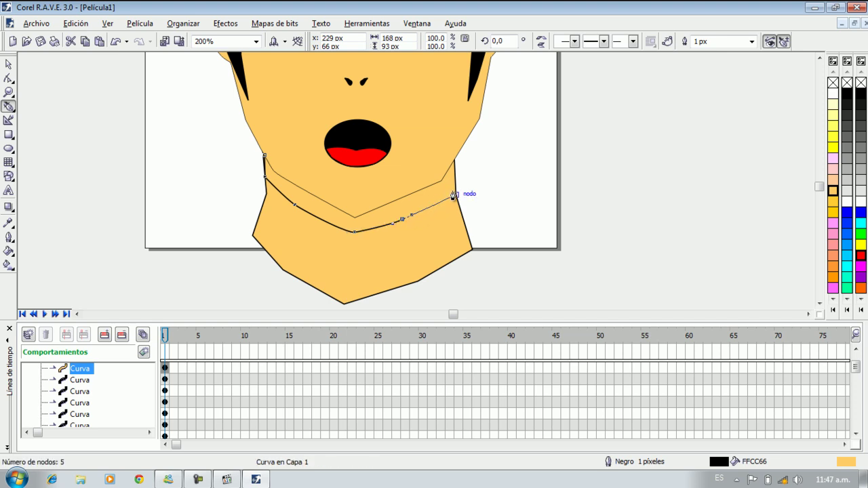
left_click(456, 192)
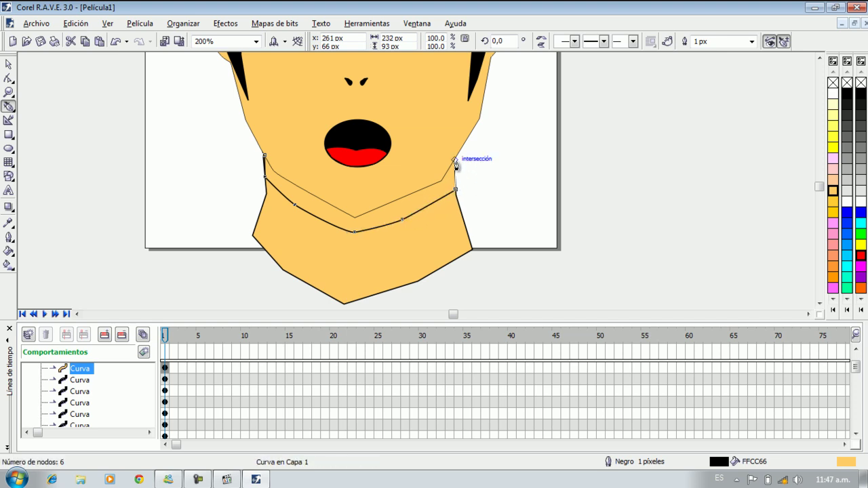
Close the chin shadow along the jawline as a 12-node band about 232 by 93 px, and fill it with black
left_click(455, 161)
left_click(441, 183)
left_click(347, 216)
left_click(330, 203)
left_click(287, 182)
left_click(273, 170)
left_click(266, 157)
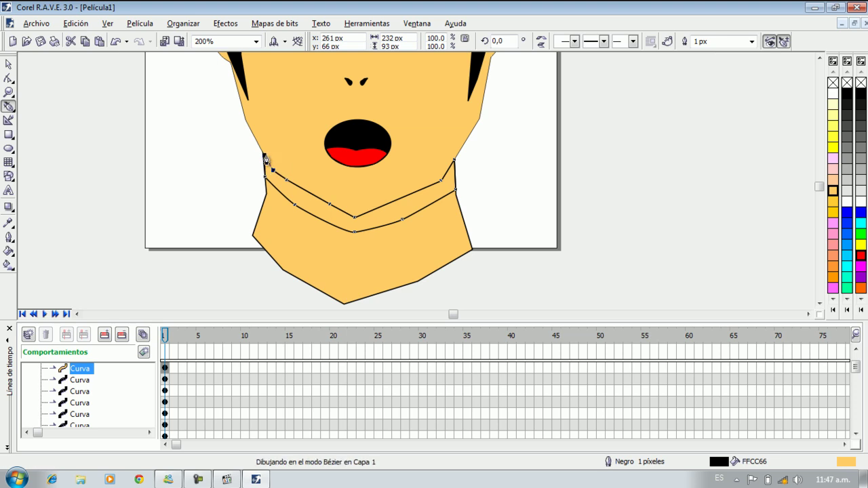
left_click(8, 66)
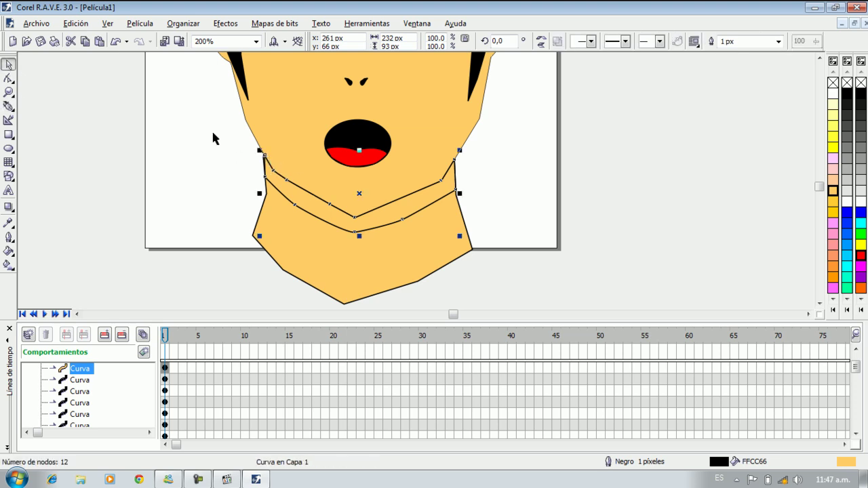
left_click(848, 96)
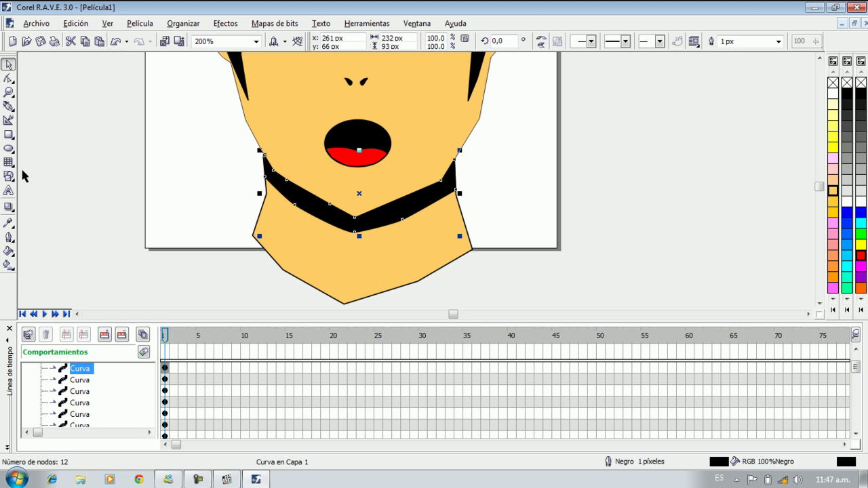
Apply a linear, Normal-mode transparency across the black chin shadow, nearly horizontal at about 1.3 degrees
left_click(9, 207)
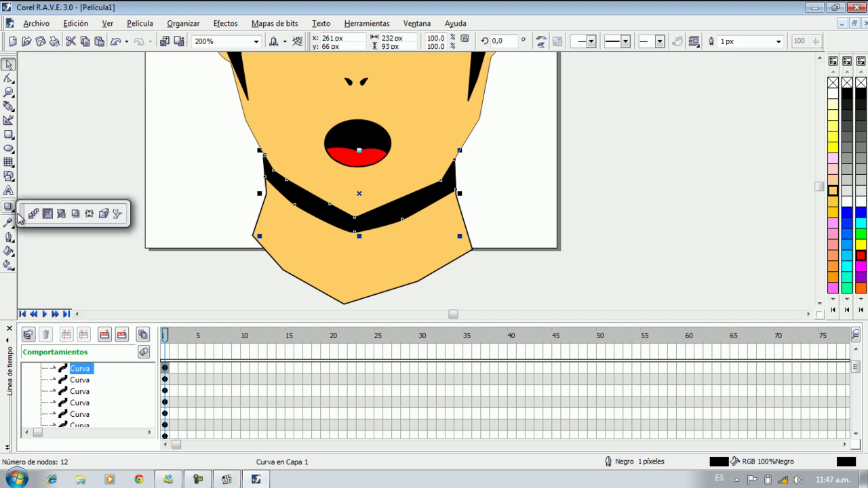
left_click(116, 214)
left_click_drag(98, 259, 639, 162)
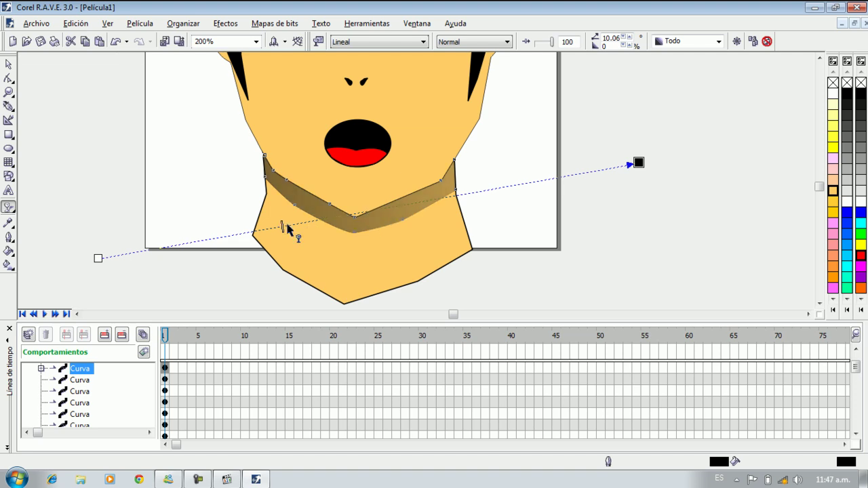
left_click_drag(99, 258, 106, 175)
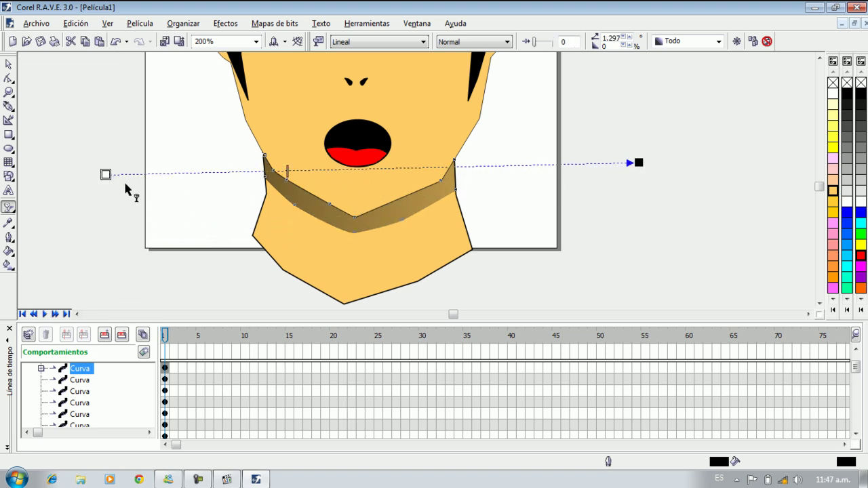
left_click(9, 92)
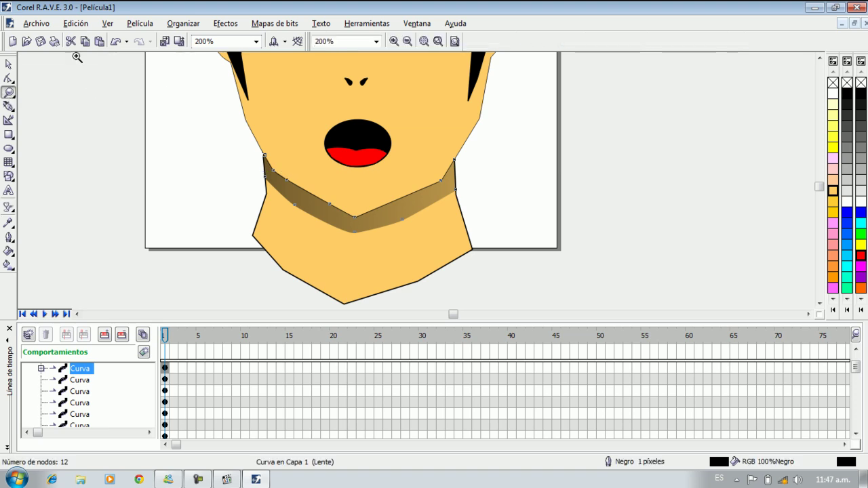
left_click(408, 42)
left_click(408, 42)
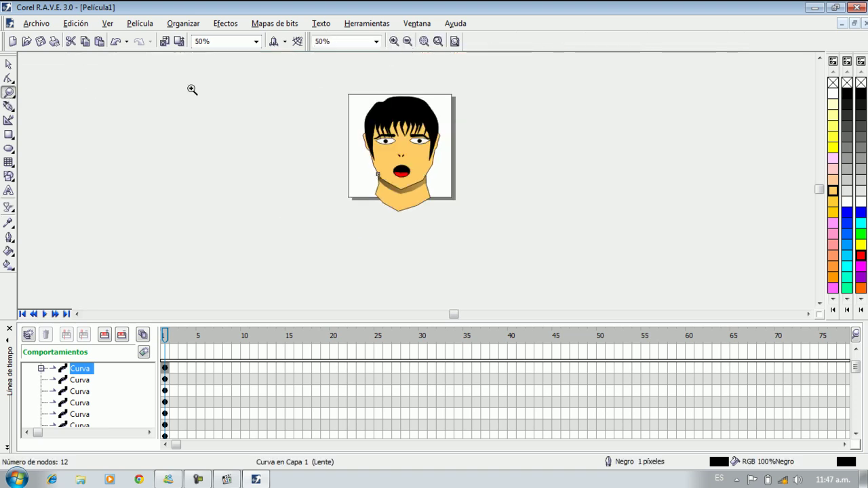
left_click(8, 64)
left_click(460, 265)
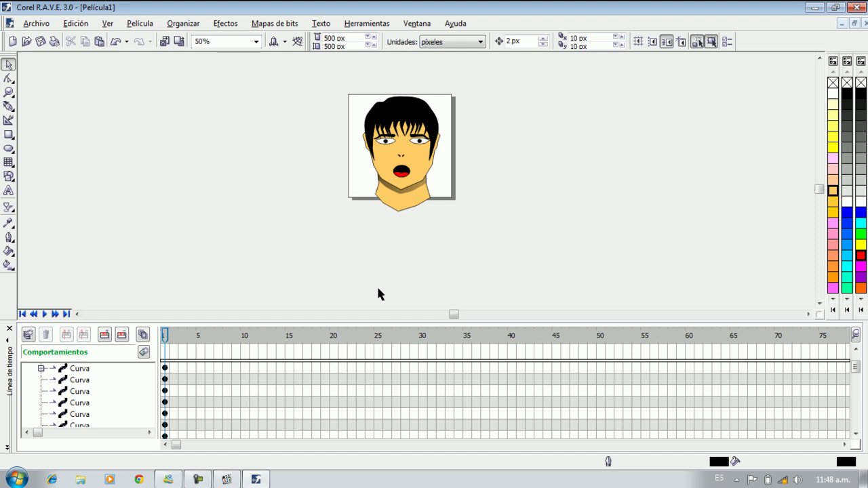
Nudge the node near the bump on the hair's upper outline slightly downward with the Shape tool
left_click_drag(338, 247, 351, 110)
left_click(399, 108)
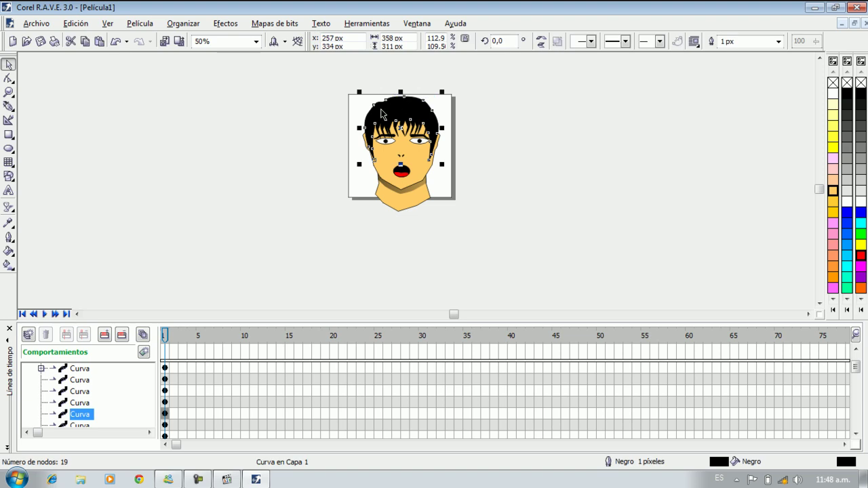
left_click(8, 78)
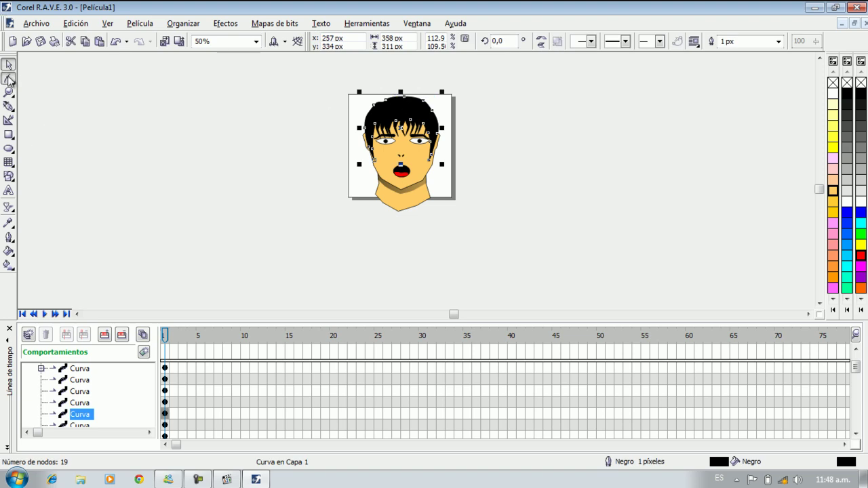
left_click(384, 100)
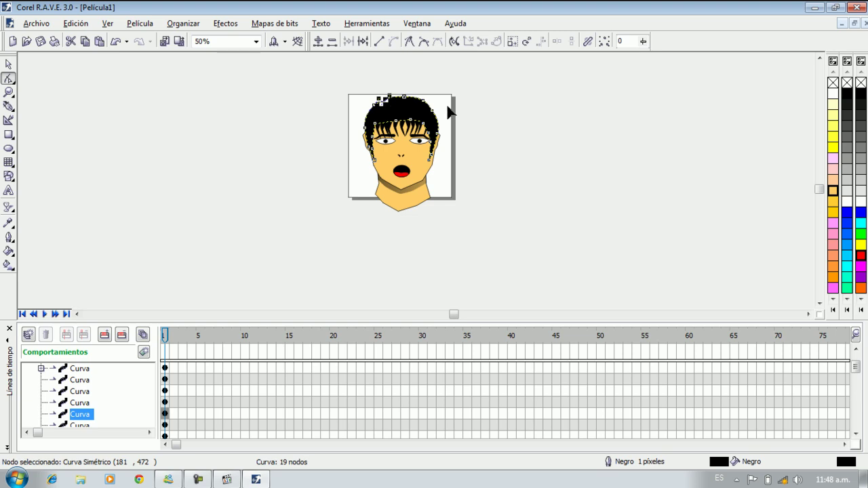
key("Down")
key("Down")
key("space")
left_click(261, 172)
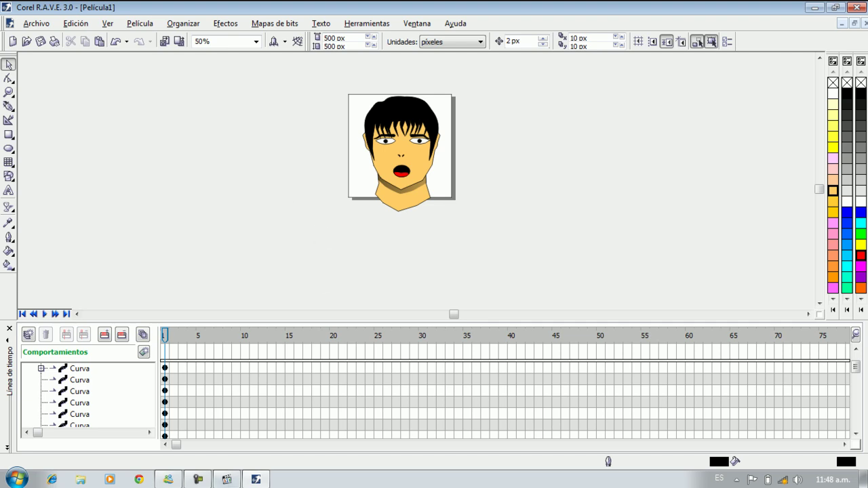
mouse_move(207, 483)
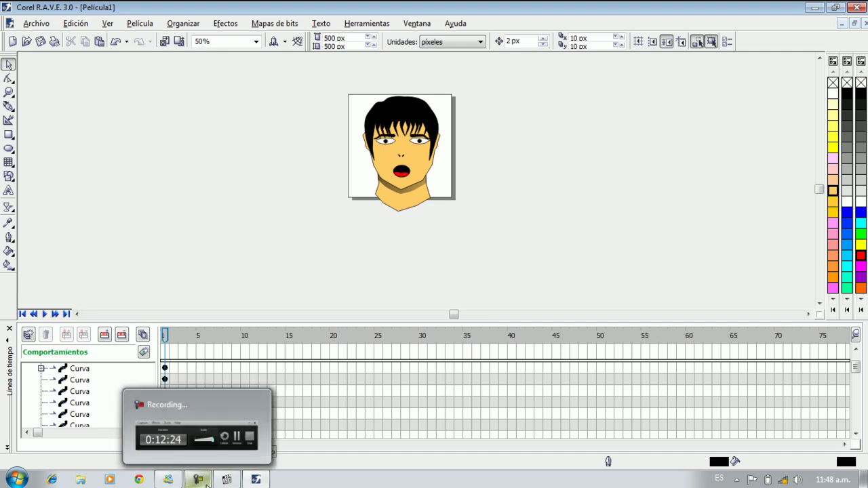
left_click(206, 484)
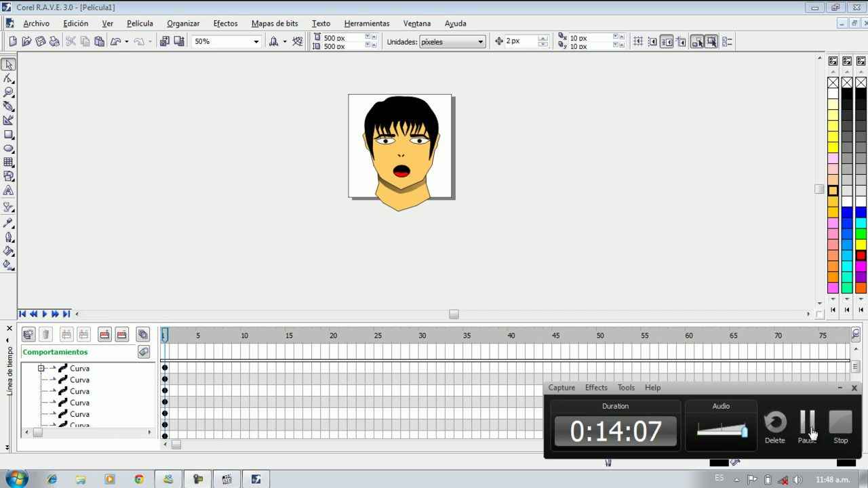
left_click(174, 353)
left_click(165, 353)
left_click_drag(349, 257, 441, 169)
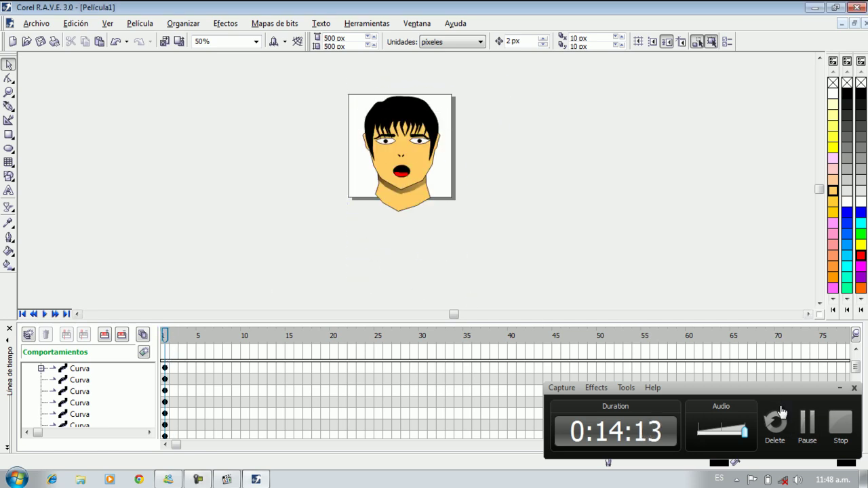